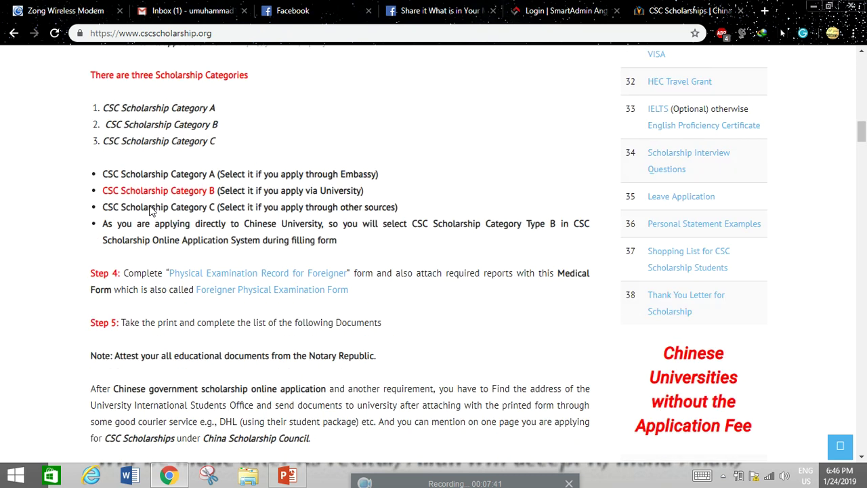
- Scroll the cscscholarship.org guide up, then back down to the table of 279 CSC universities
scroll(150, 210, up, 1)
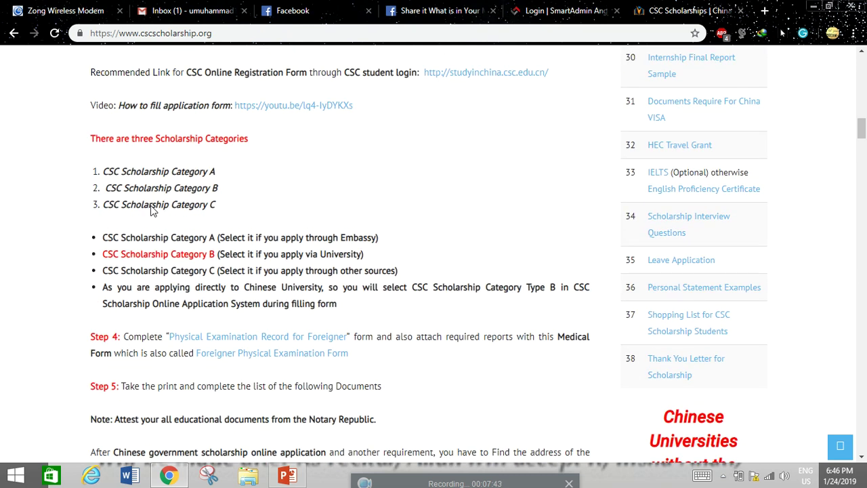
scroll(151, 211, up, 9)
scroll(150, 211, up, 5)
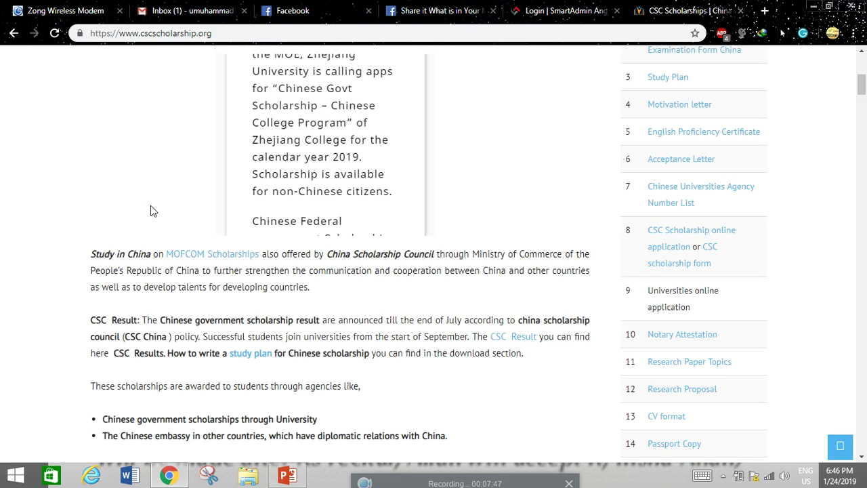
scroll(153, 211, up, 2)
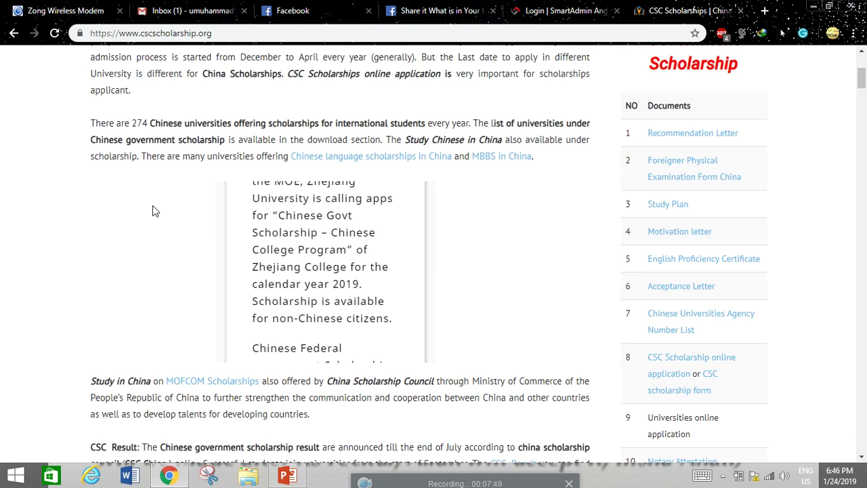
scroll(164, 206, down, 2)
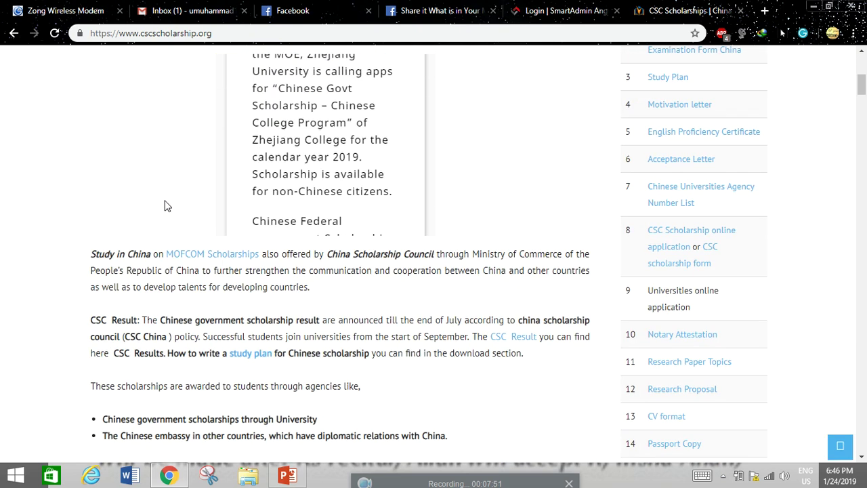
scroll(172, 237, down, 10)
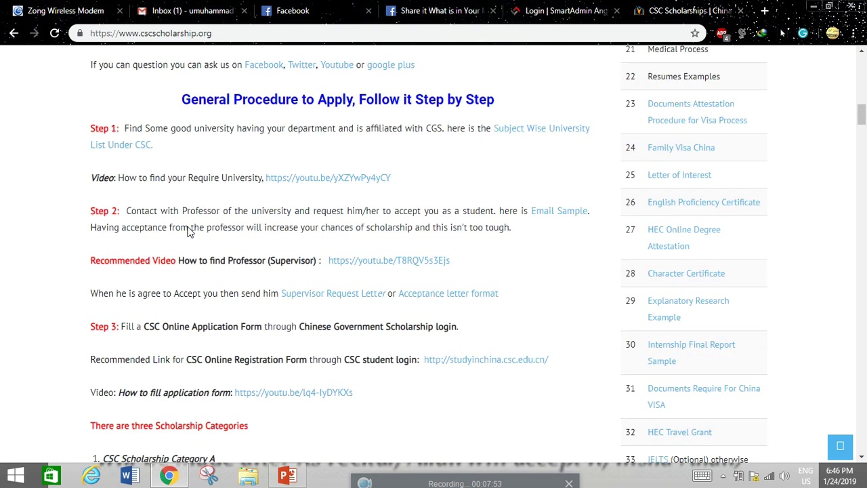
scroll(190, 231, down, 7)
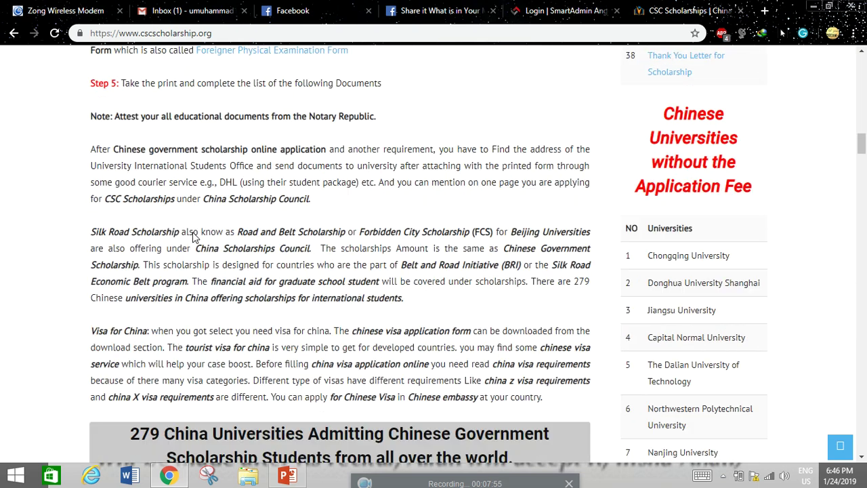
scroll(195, 237, down, 5)
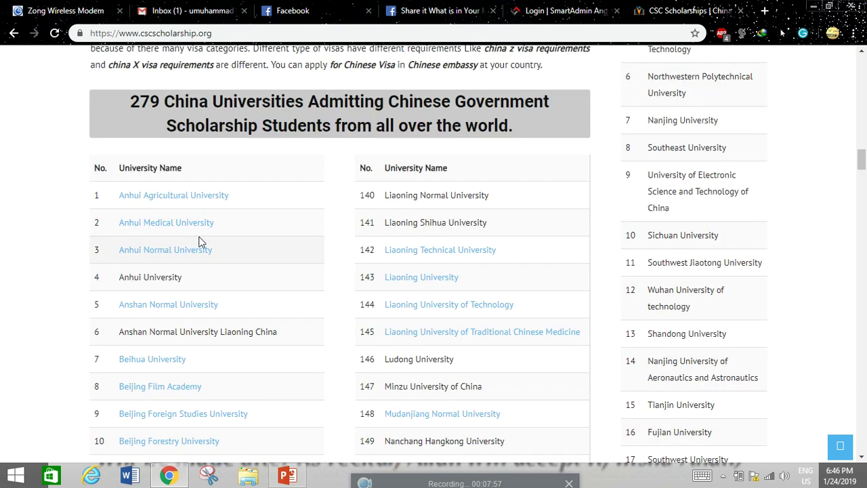
- Switch to the studyinchina.csc.edu.cn sign-in page and set its display language to English
click(544, 9)
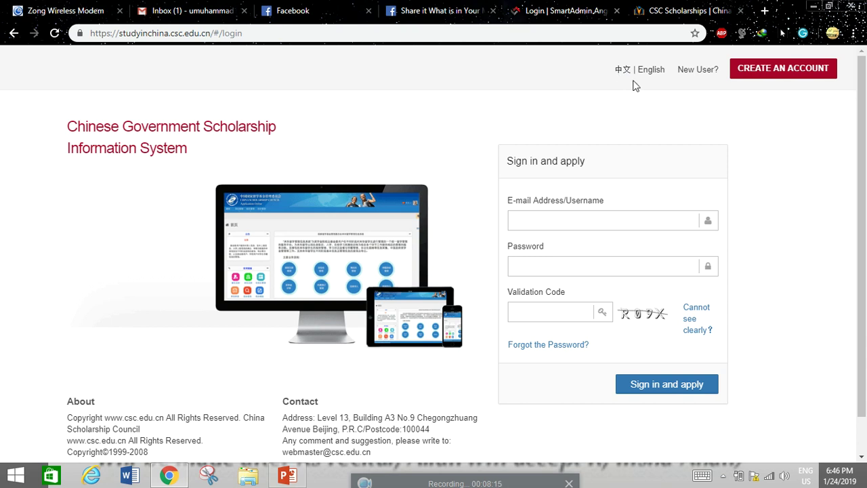
click(624, 75)
scroll(690, 142, down, 1)
scroll(691, 142, up, 1)
- Open the account-creation form and fill in the saved username, e-mail address and password
click(782, 70)
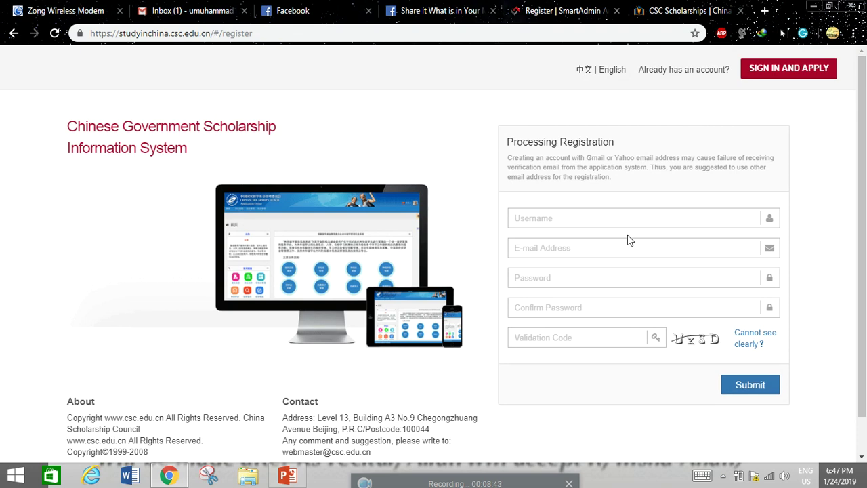
click(623, 224)
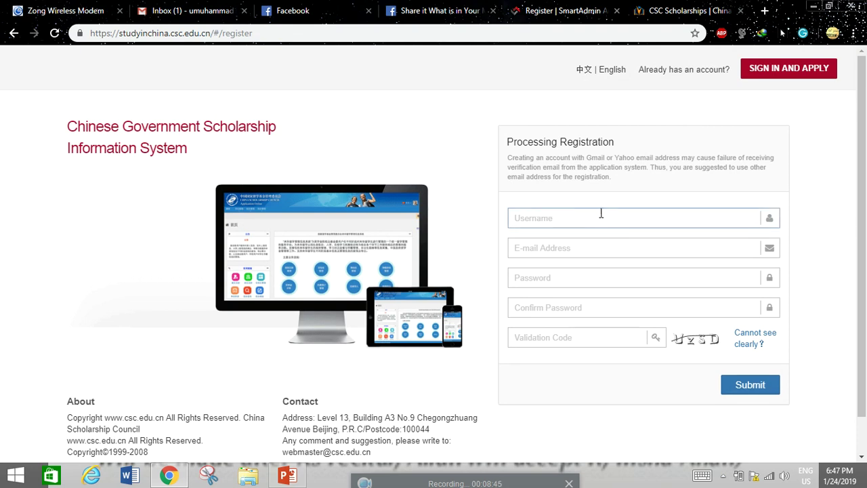
click(599, 214)
text(Muh)
key(Down)
key(Return)
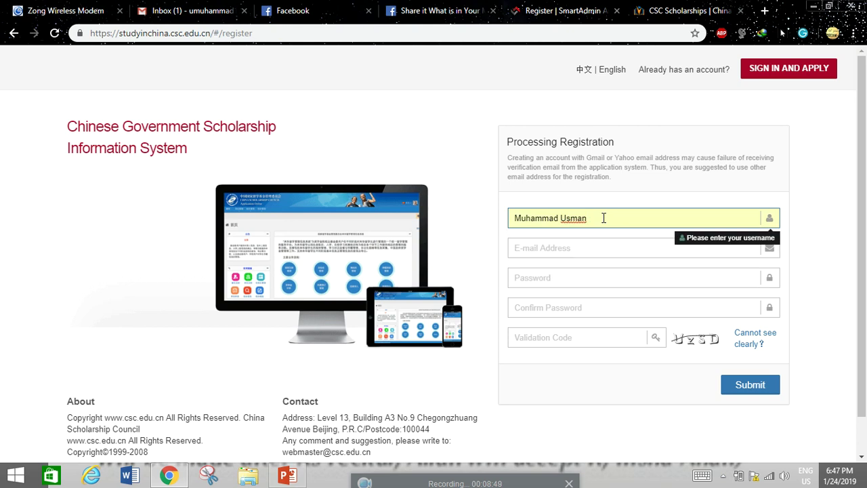
click(600, 242)
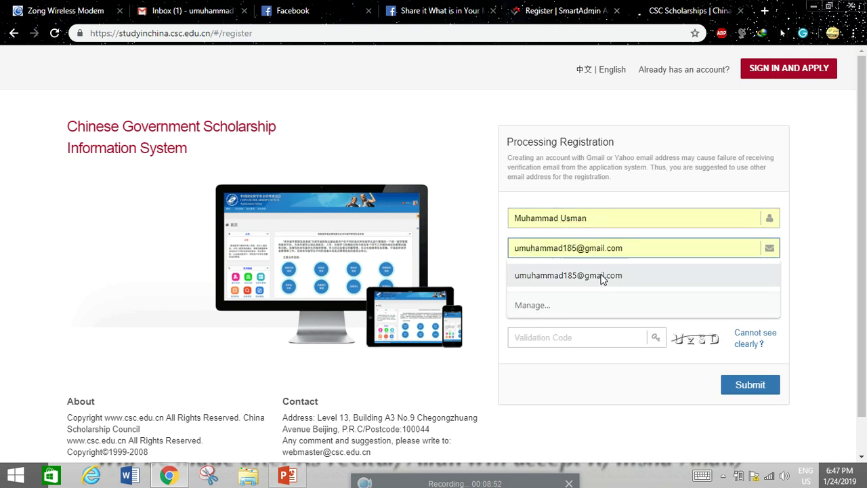
click(600, 275)
click(545, 280)
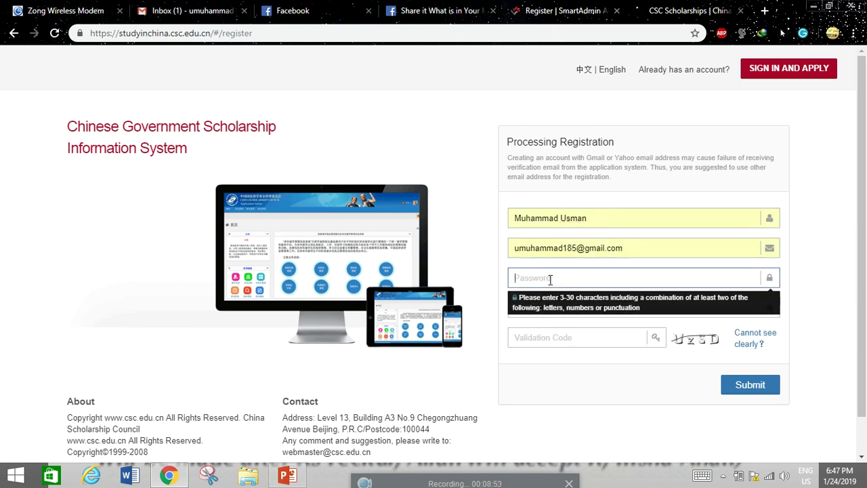
text(**********)
click(469, 243)
- Confirm the password, enter the validation code, submit, and dismiss the 'Username already exists' error
click(553, 309)
text(**********)
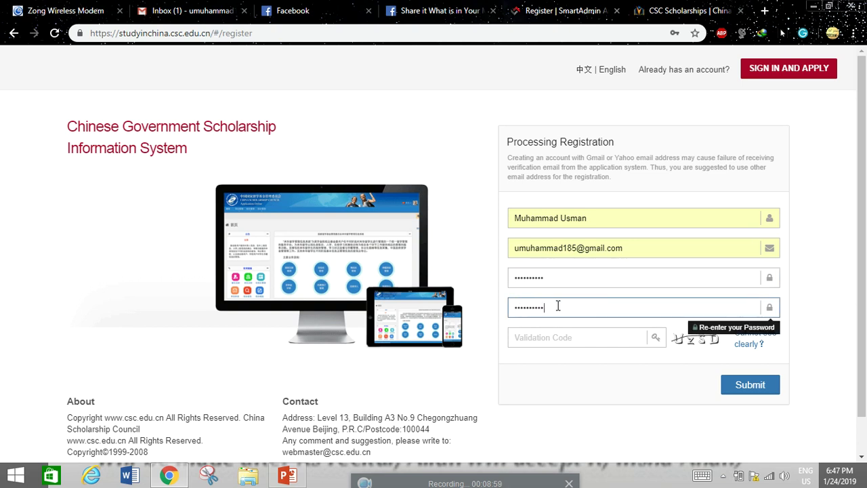
click(495, 278)
click(583, 342)
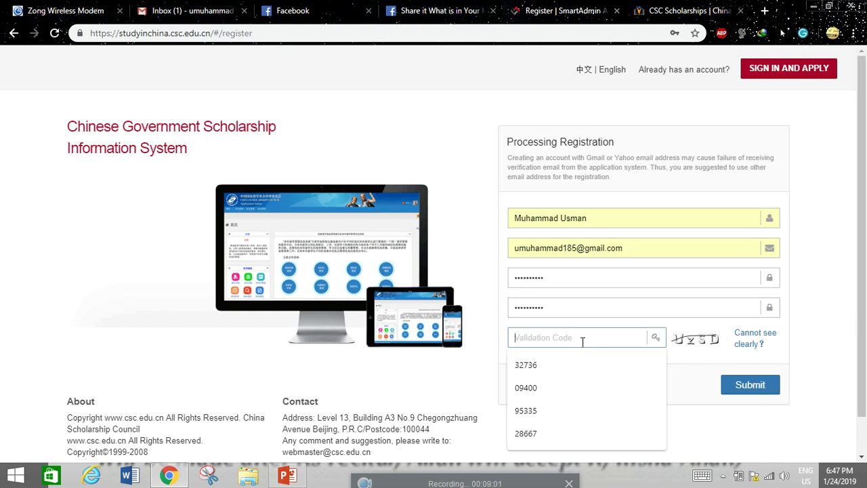
text(uzsd)
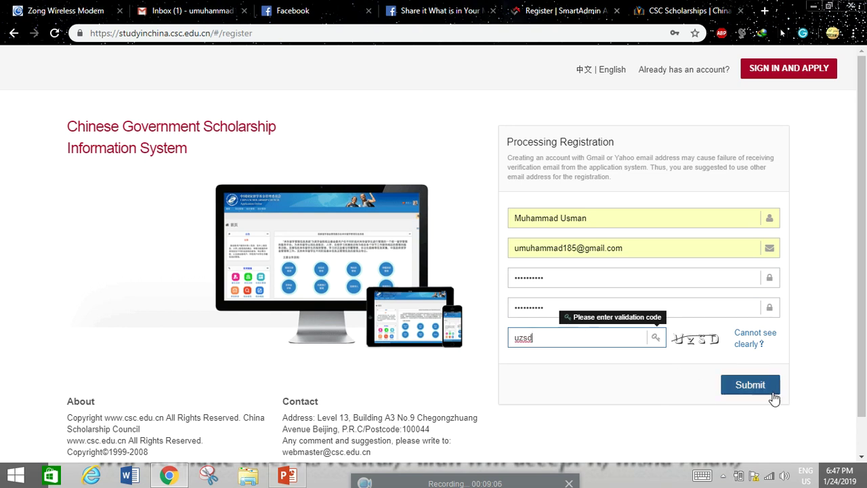
click(753, 384)
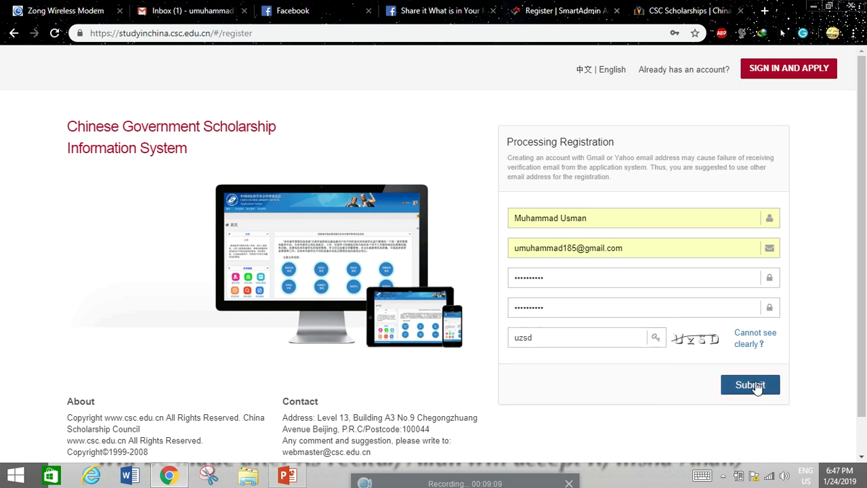
click(756, 386)
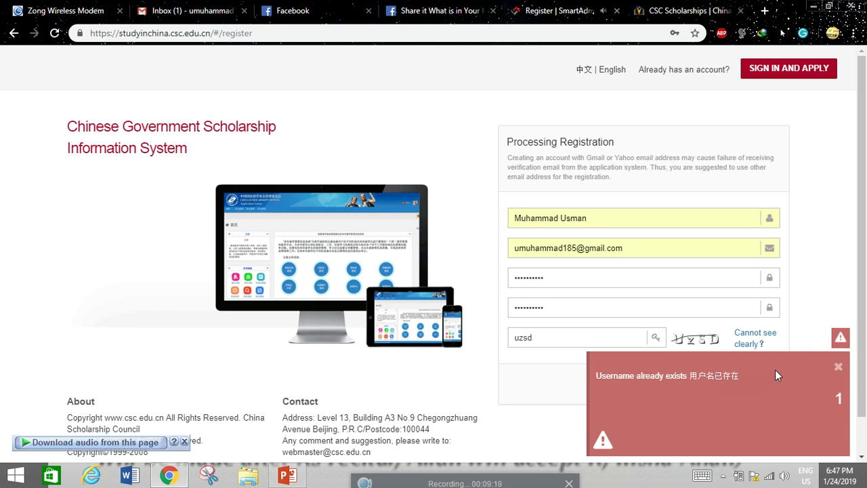
click(839, 368)
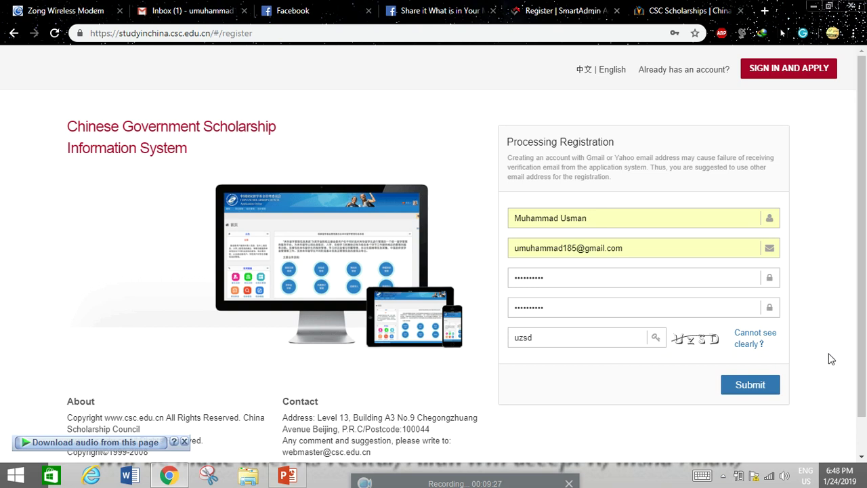
- Sign in with the account e-mail, password and validation code
click(786, 76)
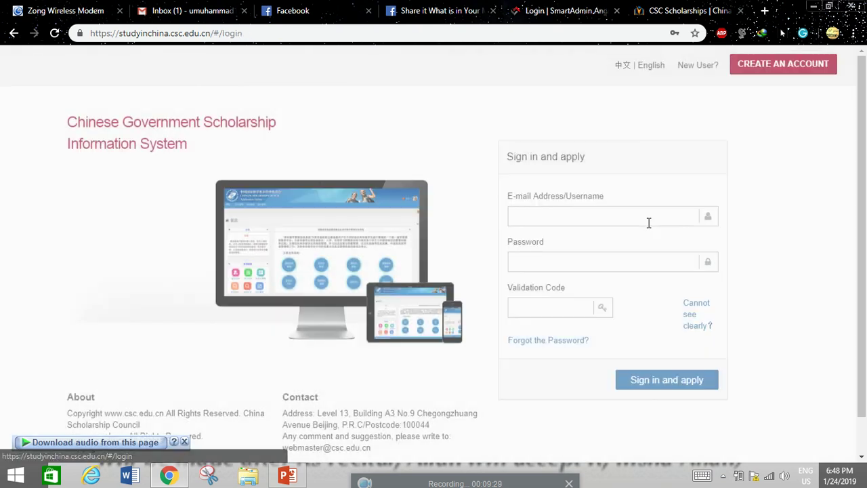
click(600, 225)
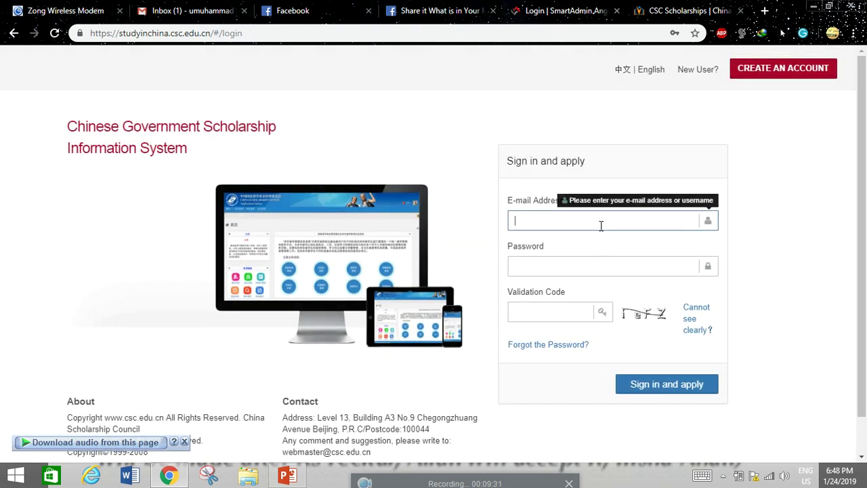
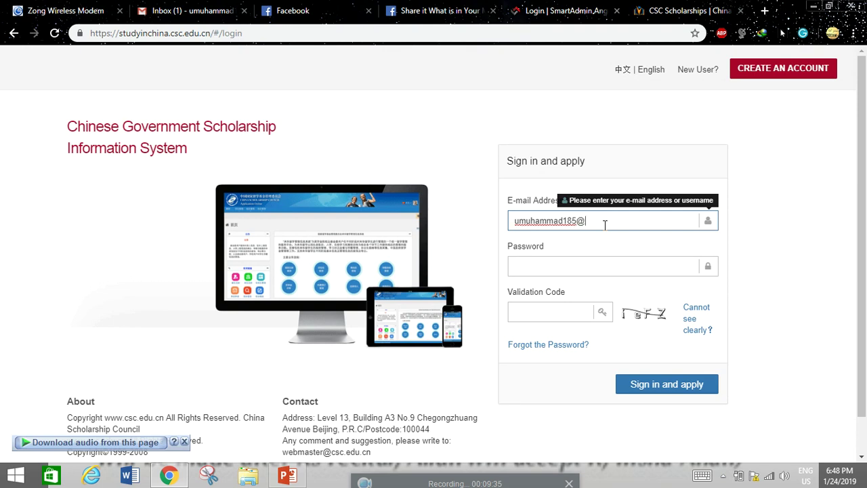
click(592, 259)
text(••••••••••)
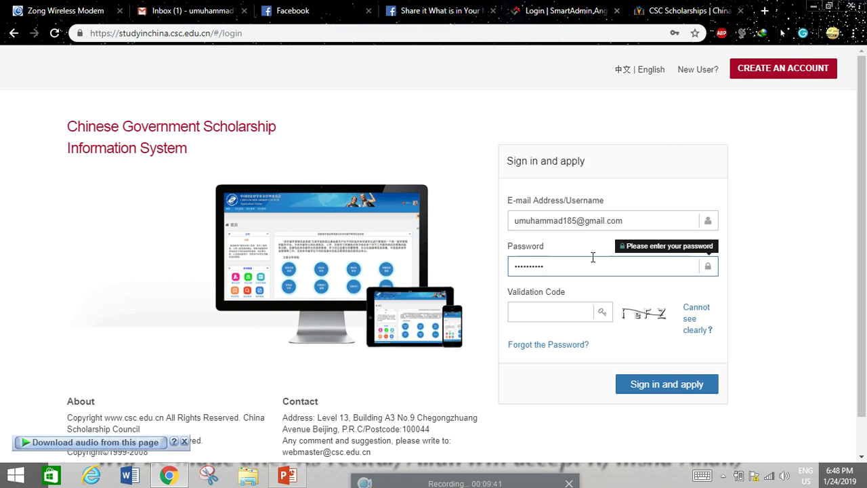
click(553, 313)
click(553, 313)
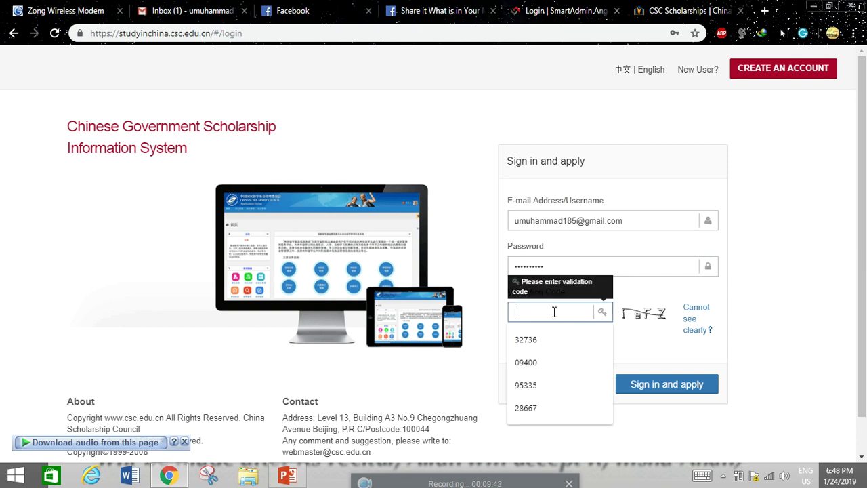
text(iefz)
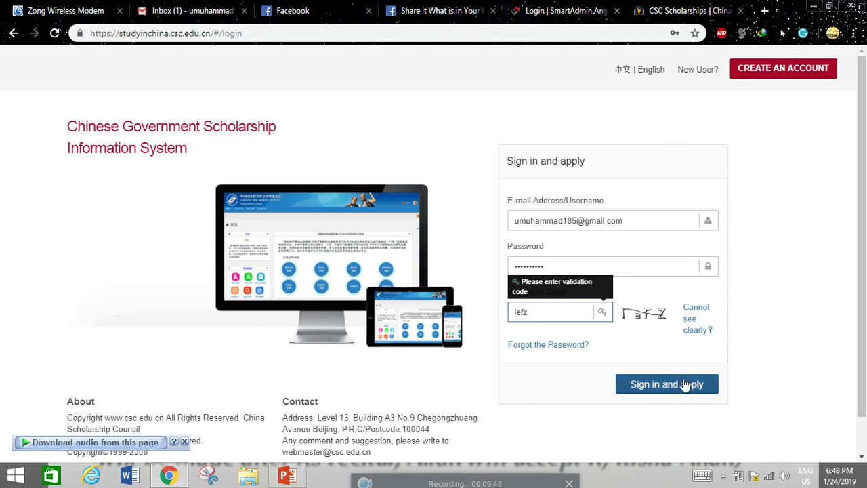
click(677, 383)
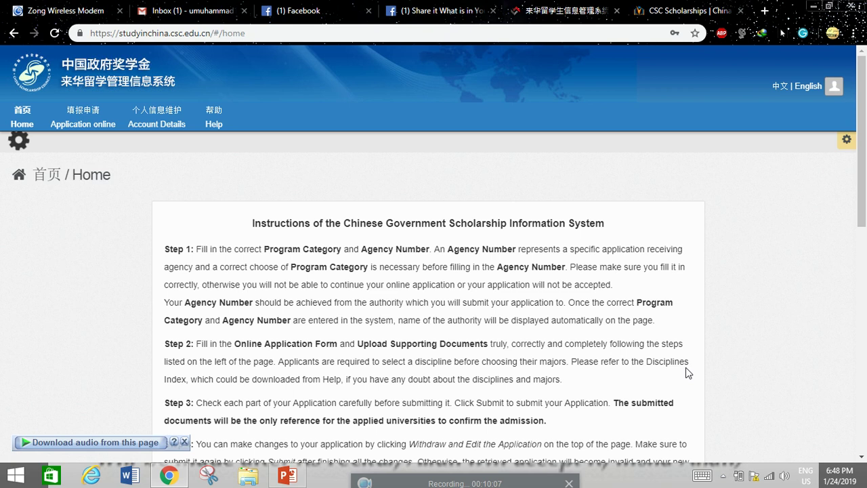
- Scroll the home page to application Steps 4–6, then go back to the CSC Scholarships guide
scroll(659, 349, down, 2)
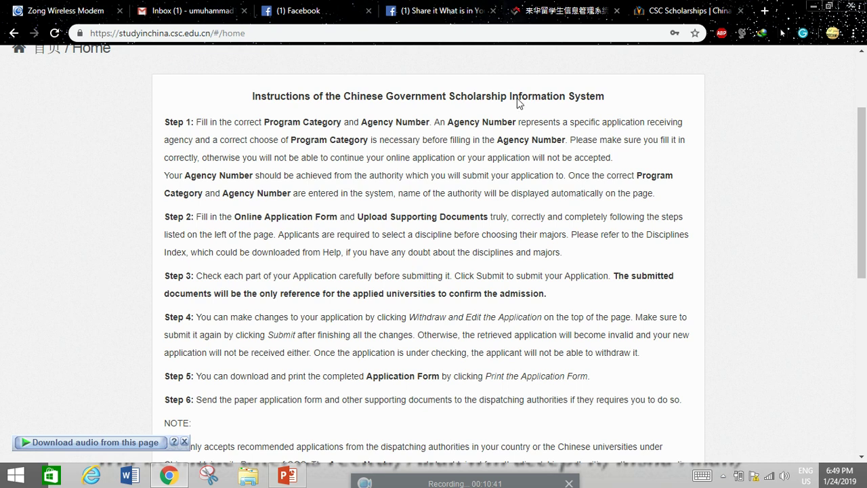
click(667, 10)
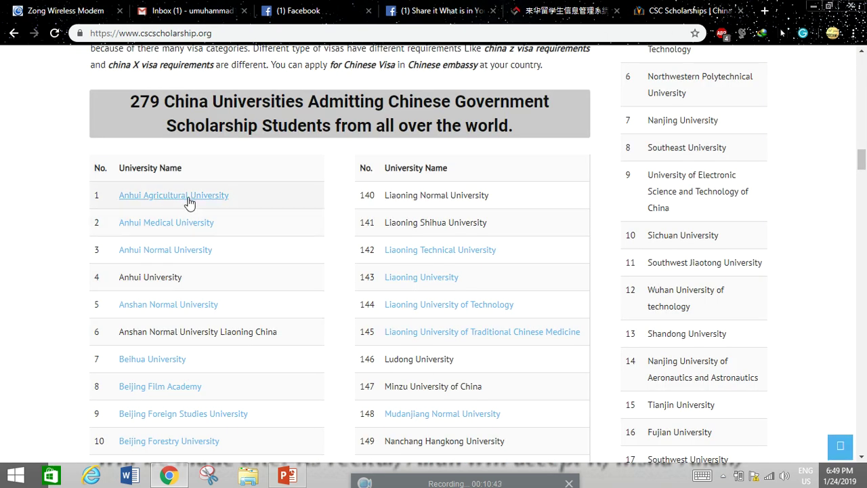
- Open Anhui Agricultural University's page in a new tab and review its dates, documents and agency number 10364
right_click(174, 203)
click(196, 206)
click(673, 8)
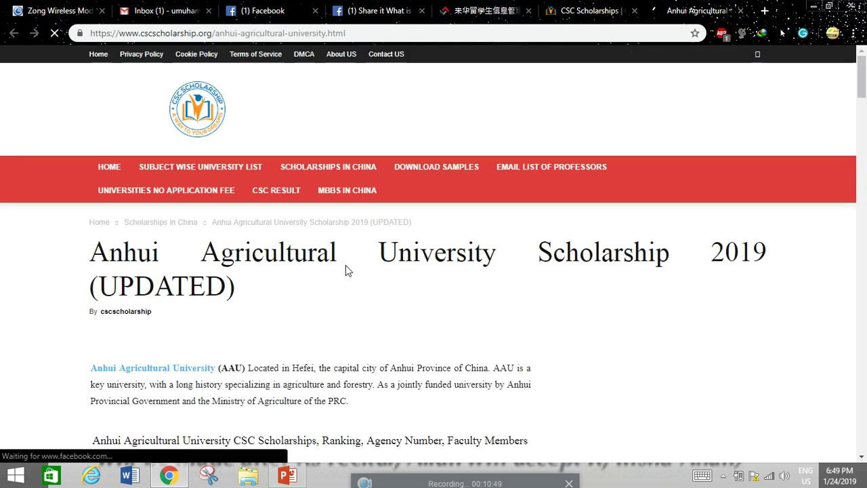
scroll(346, 265, down, 15)
scroll(346, 266, down, 10)
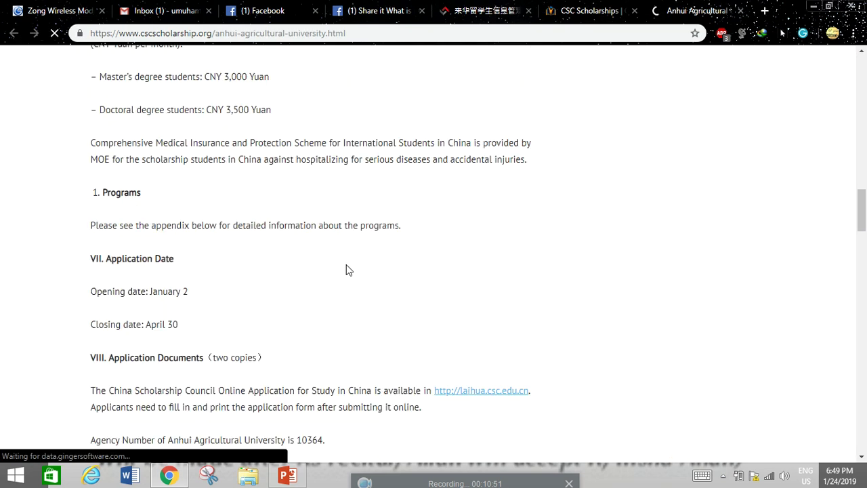
scroll(346, 264, down, 6)
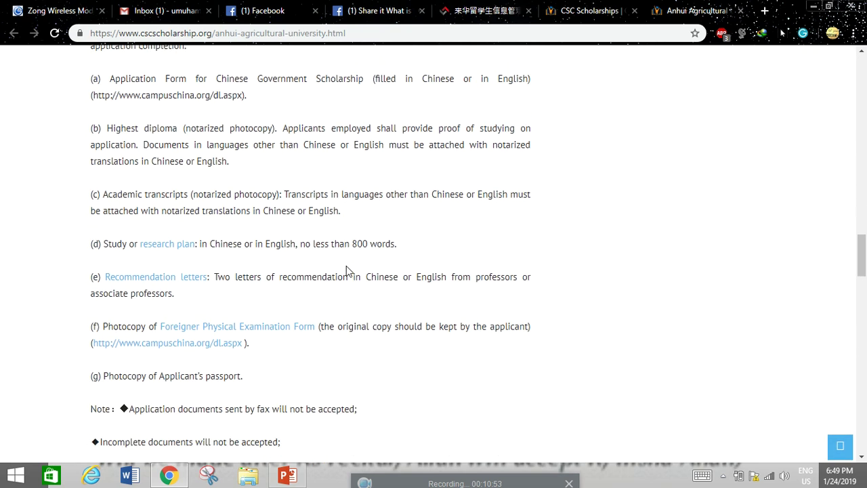
scroll(347, 271, down, 5)
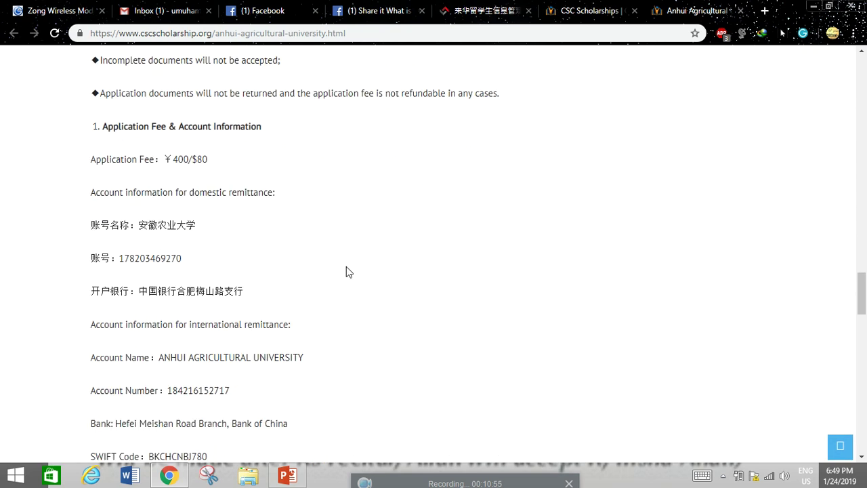
scroll(346, 268, down, 5)
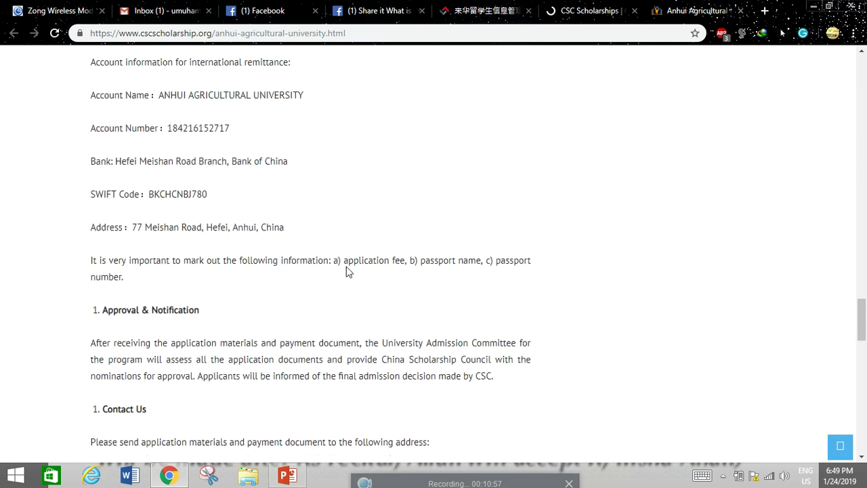
scroll(346, 267, down, 5)
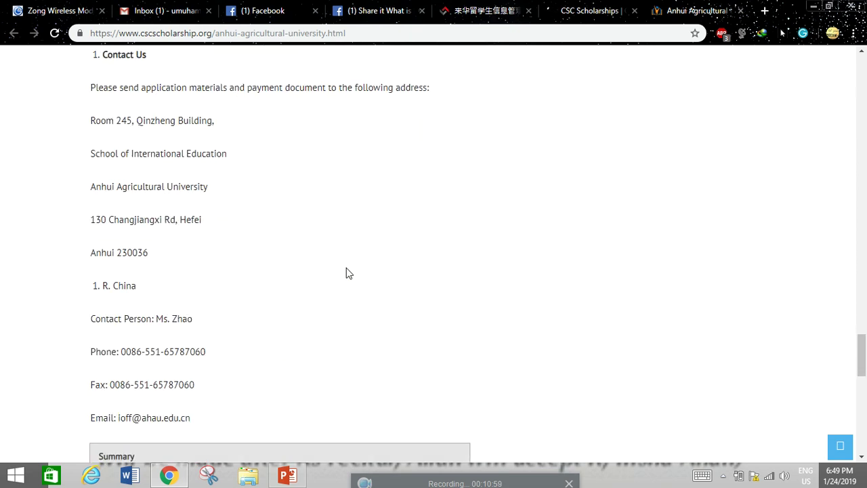
scroll(346, 267, up, 10)
scroll(344, 273, up, 6)
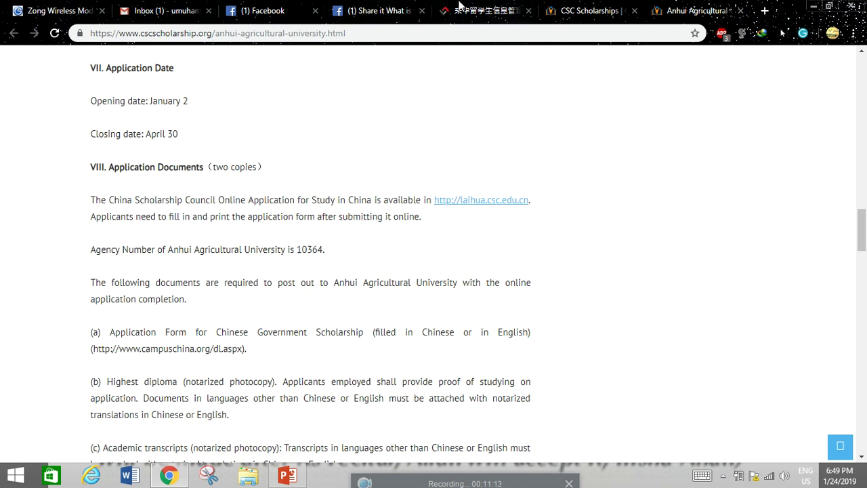
key(alt+Left)
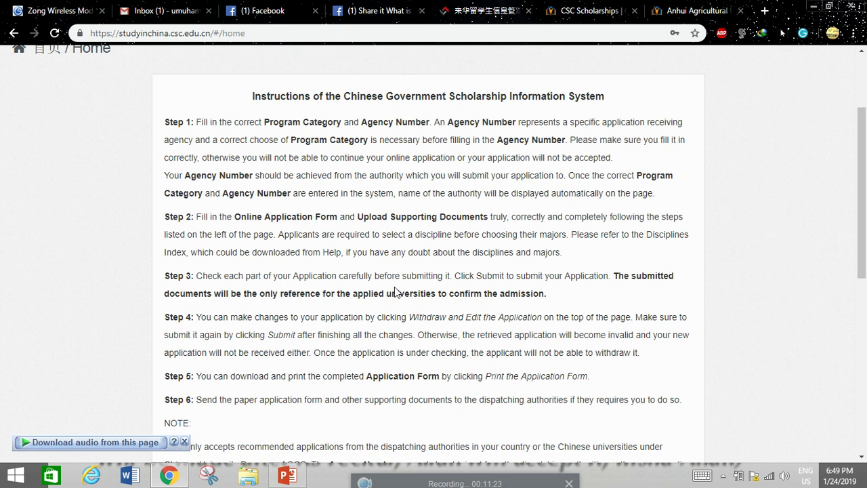
scroll(435, 279, down, 1)
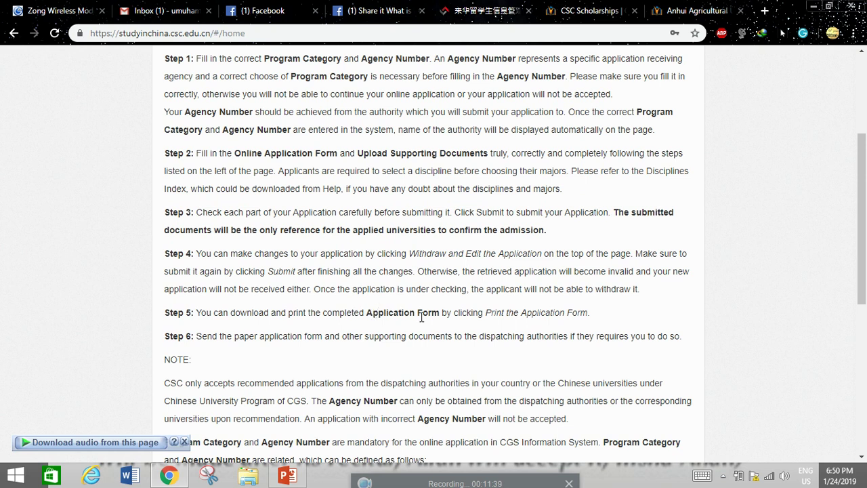
scroll(392, 310, down, 2)
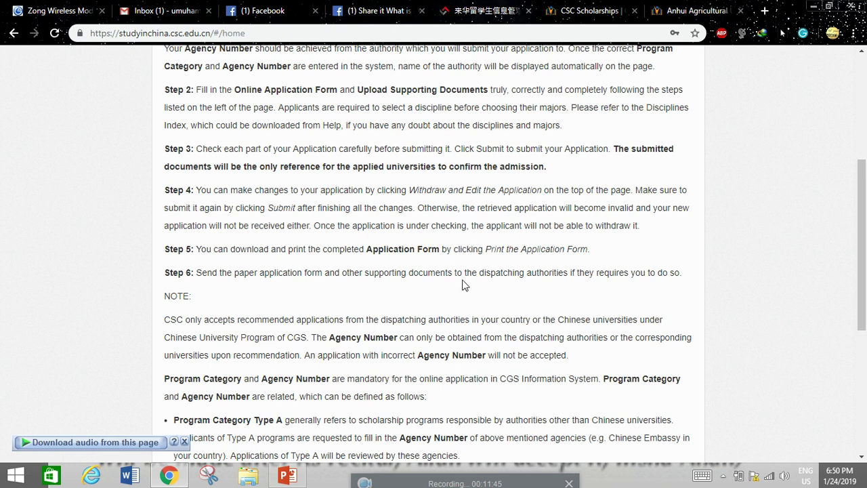
scroll(462, 283, down, 1)
scroll(360, 288, up, 5)
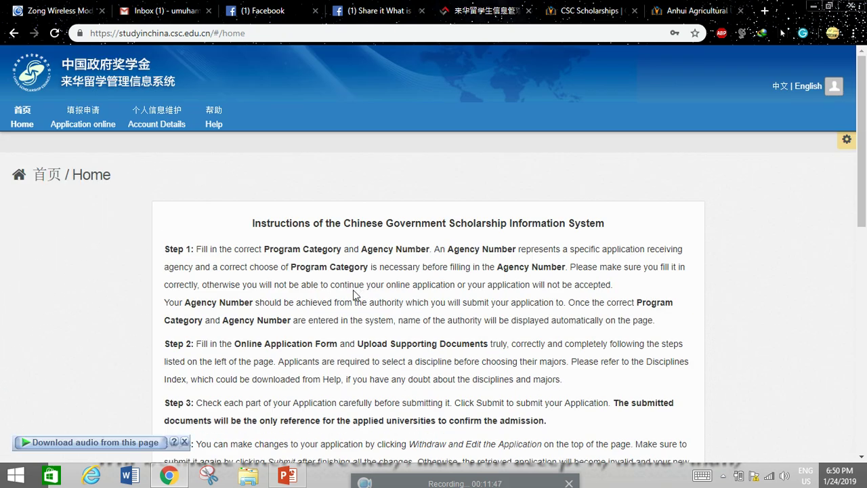
- Open the online application and check Program Category B and Agency No. 10610 (Sichuan University)
click(86, 146)
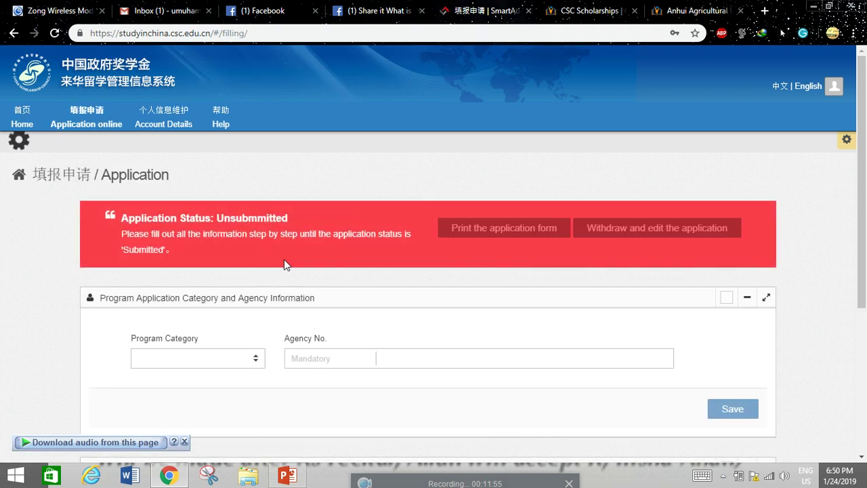
scroll(285, 260, down, 1)
scroll(285, 264, down, 2)
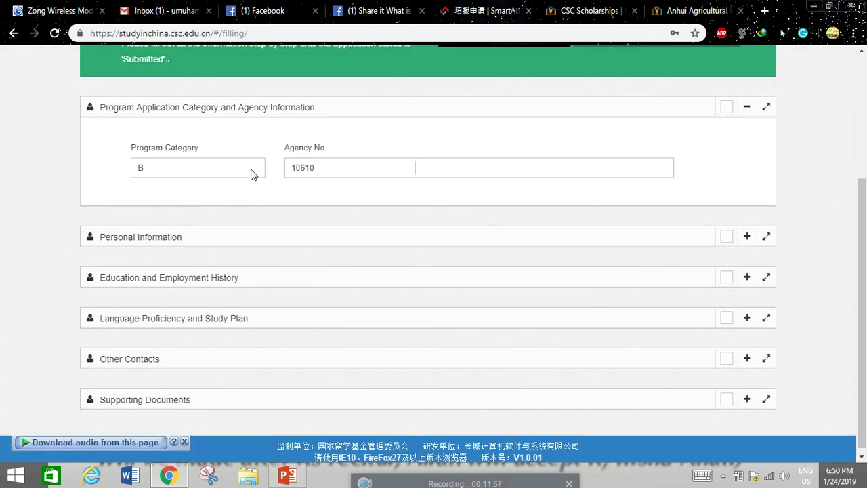
click(192, 174)
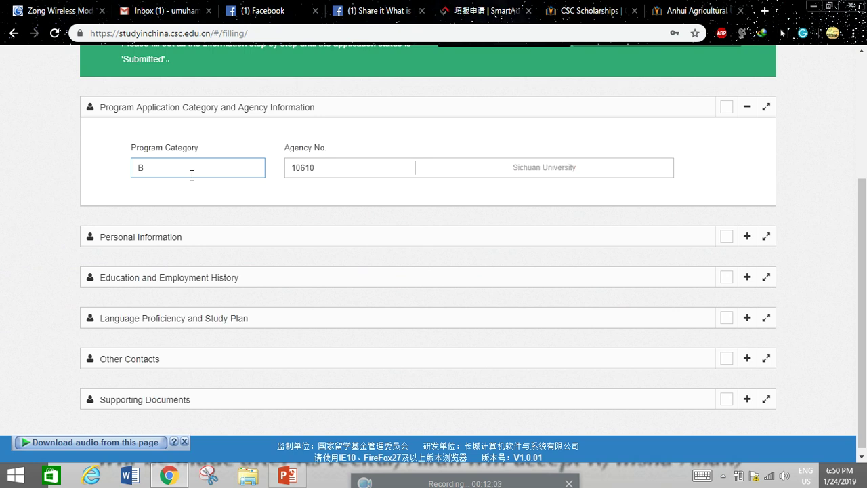
click(346, 171)
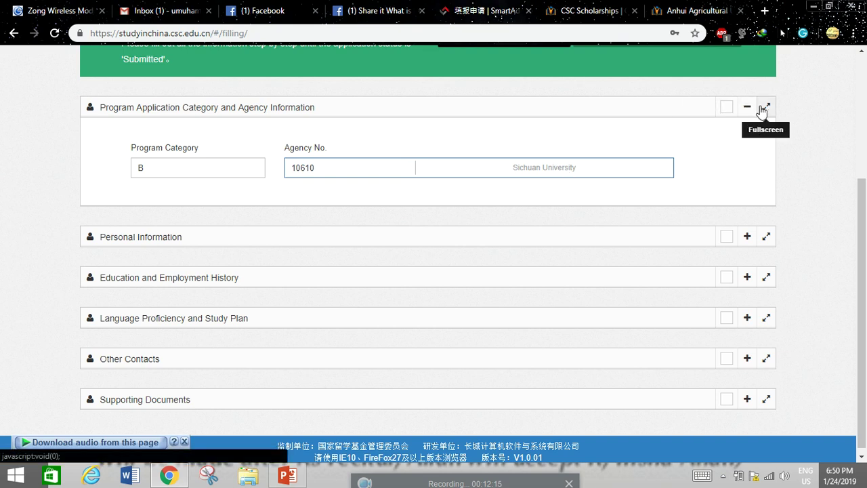
click(726, 108)
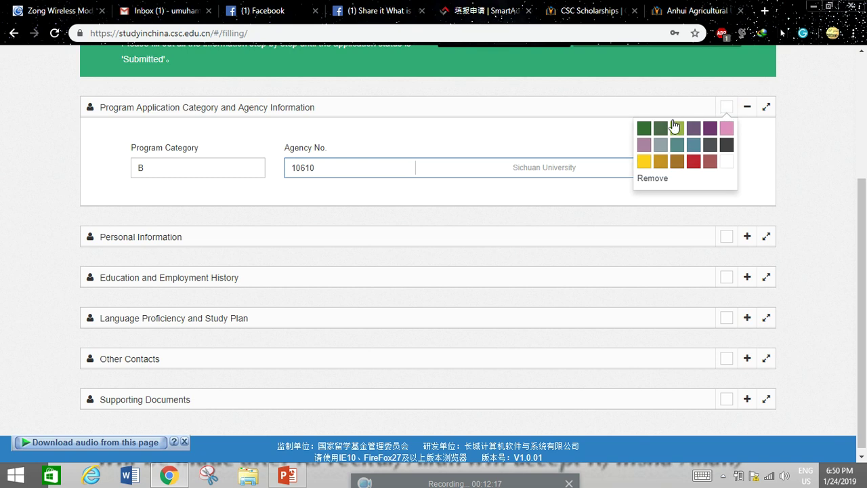
click(534, 107)
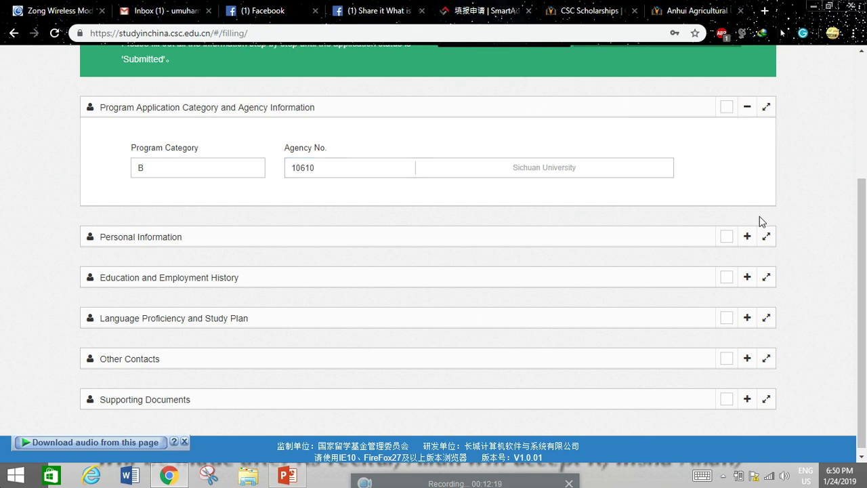
click(203, 172)
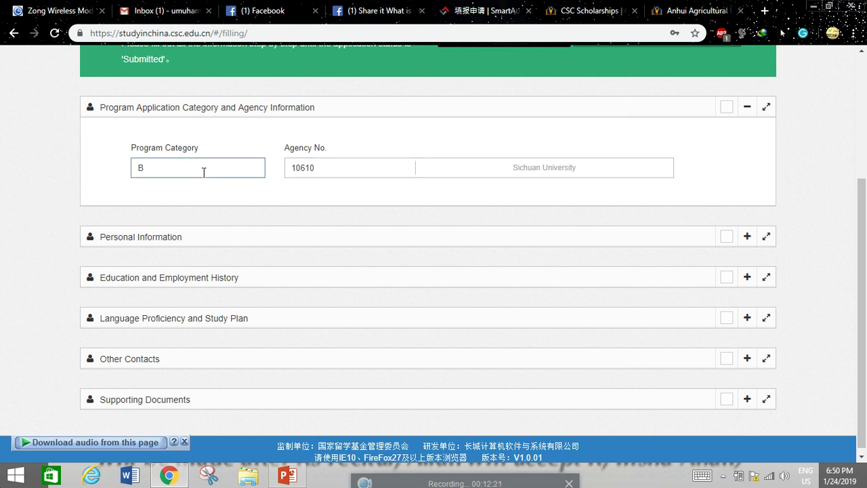
click(338, 174)
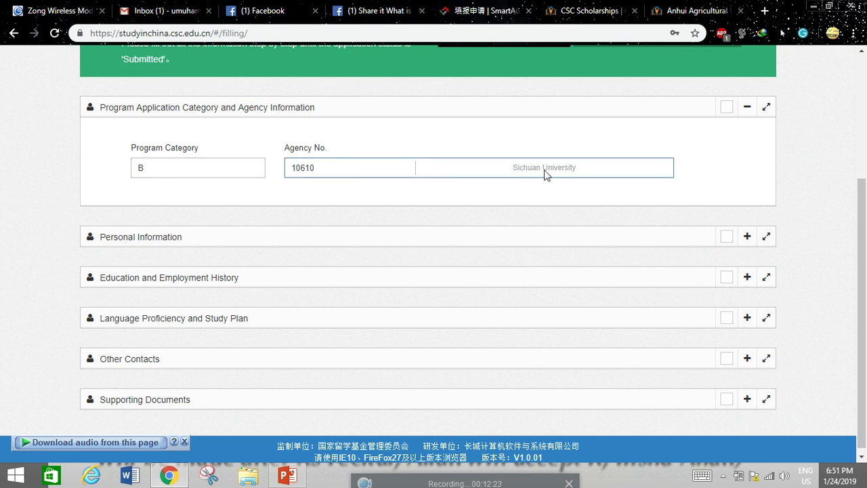
scroll(518, 209, up, 3)
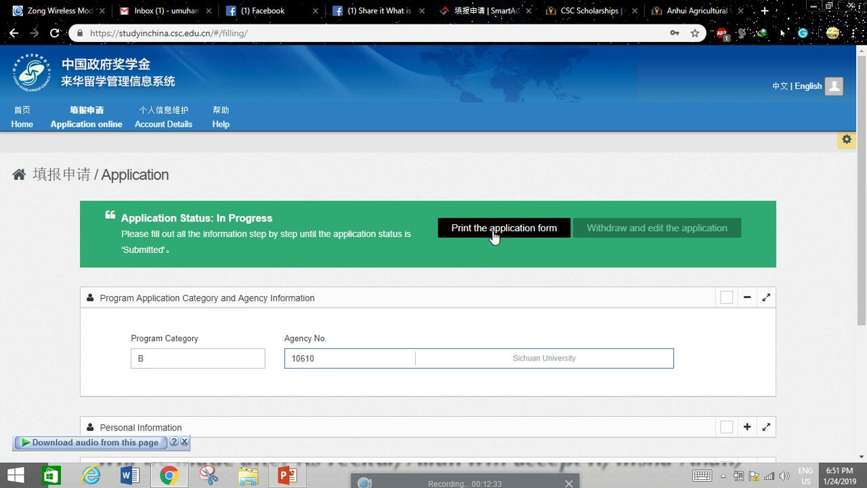
scroll(682, 233, down, 5)
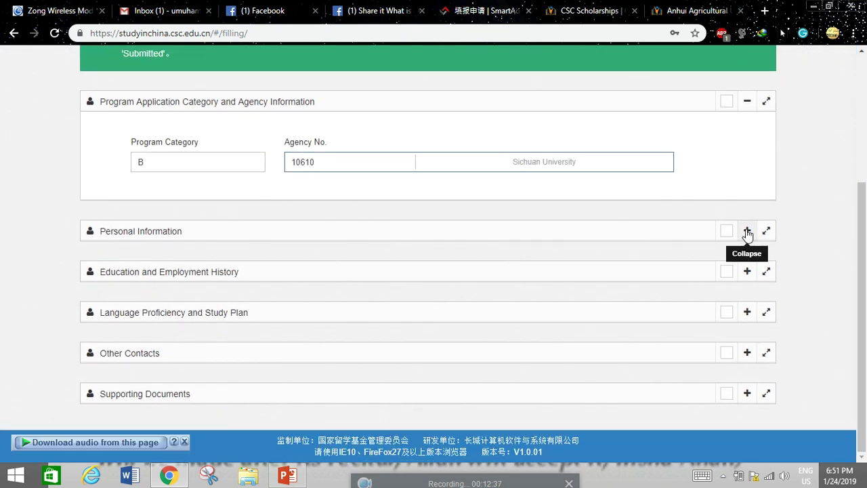
click(747, 231)
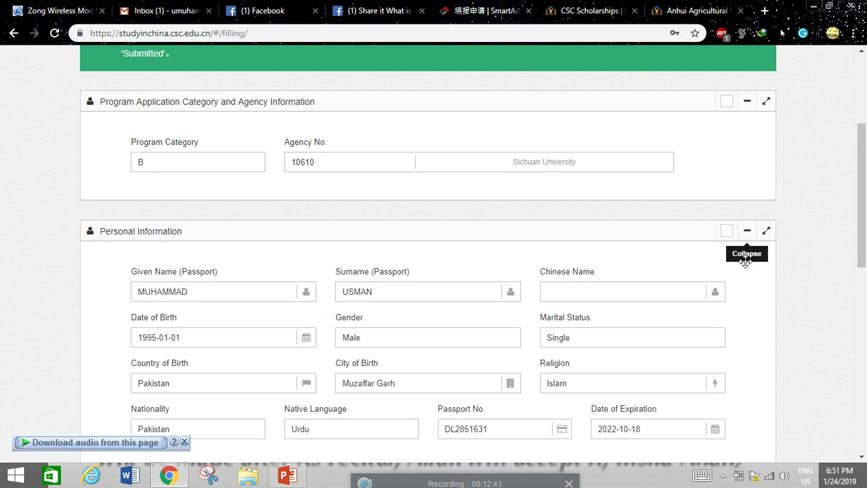
click(746, 231)
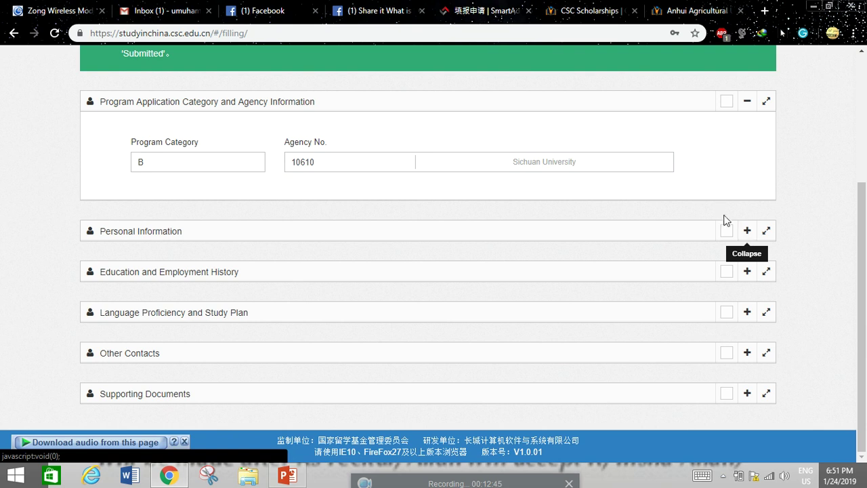
click(747, 231)
scroll(365, 301, down, 1)
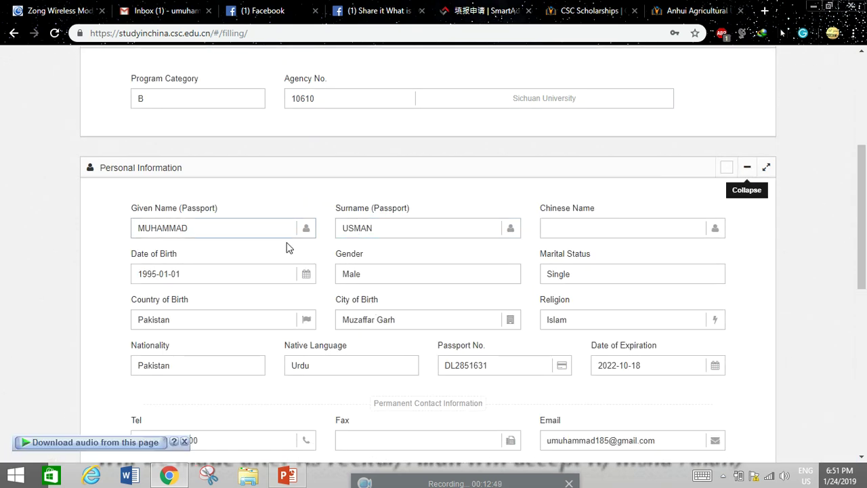
scroll(281, 251, down, 2)
click(420, 105)
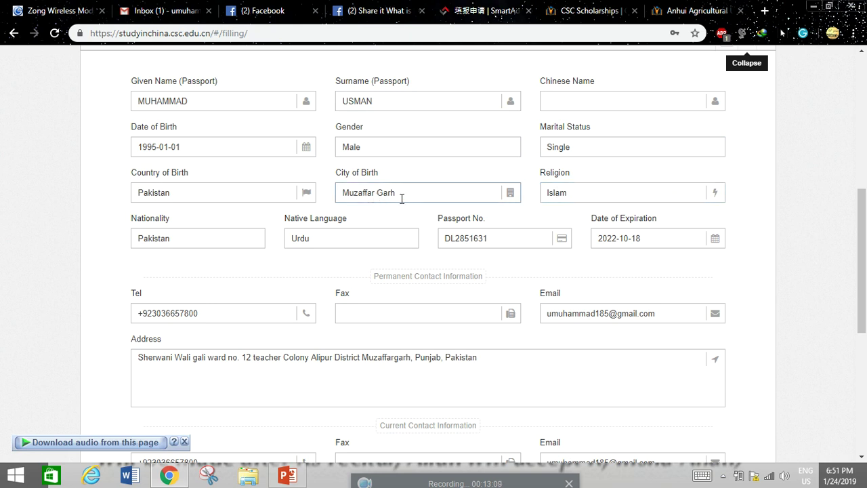
scroll(231, 184, down, 1)
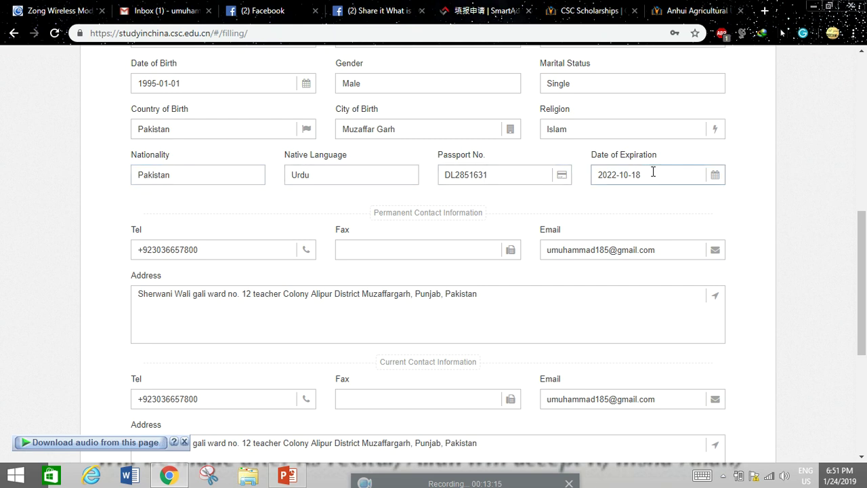
scroll(653, 171, down, 1)
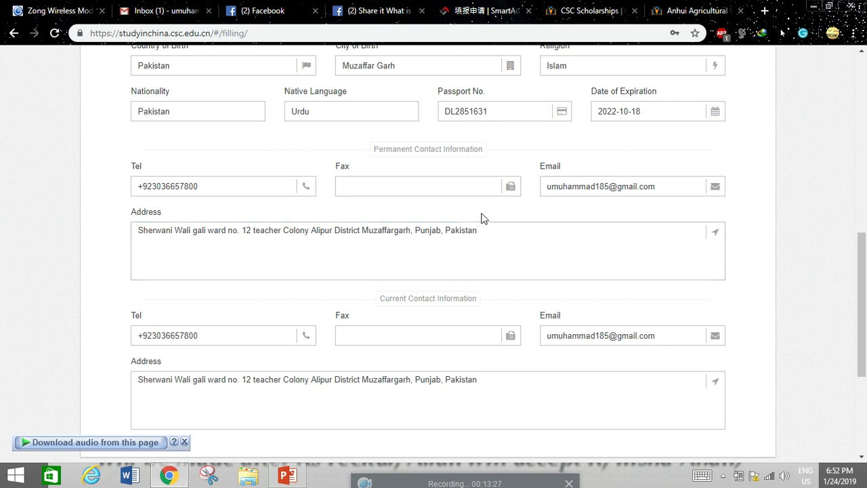
scroll(528, 203, down, 2)
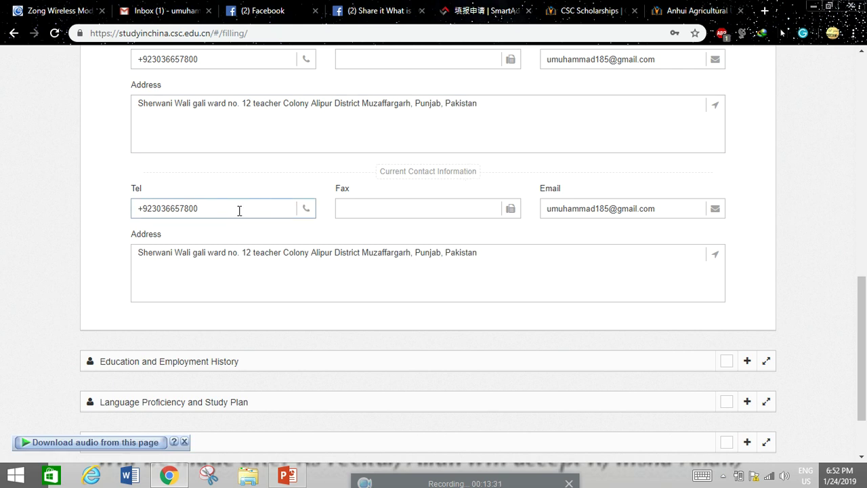
scroll(466, 232, down, 1)
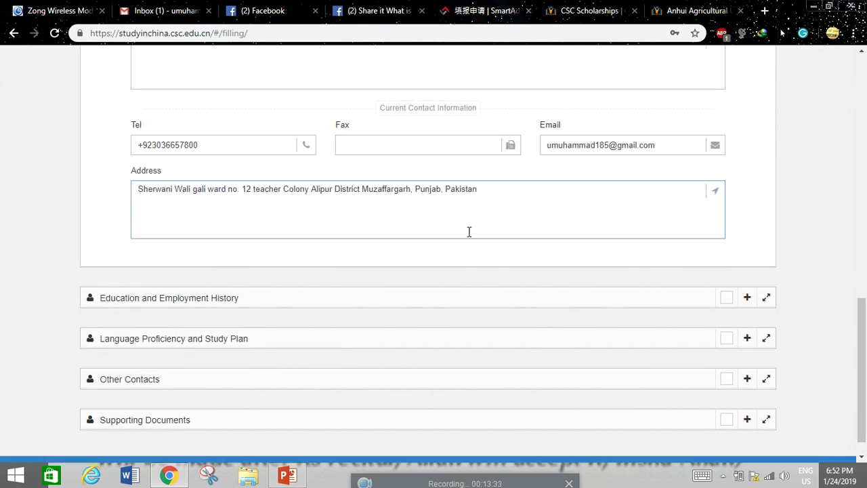
scroll(474, 230, down, 1)
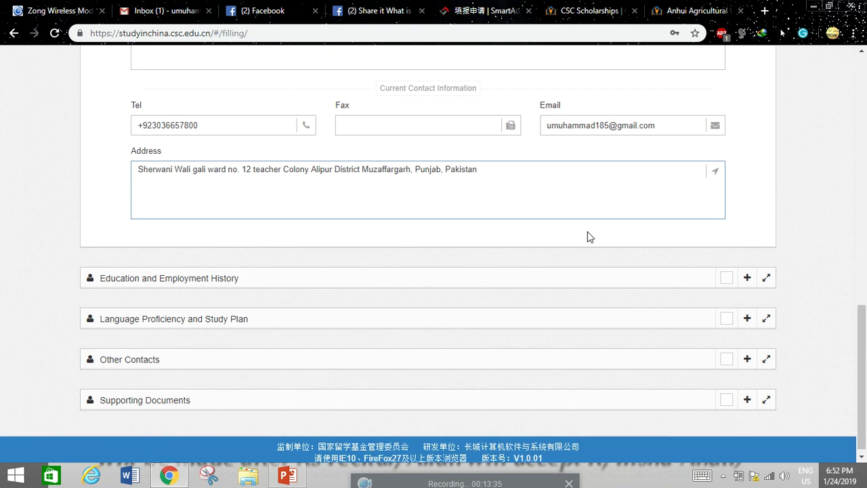
- Expand Education and Employment History and review the qualification, secondary school and Shift Engineer internship entries
click(746, 271)
scroll(748, 275, down, 2)
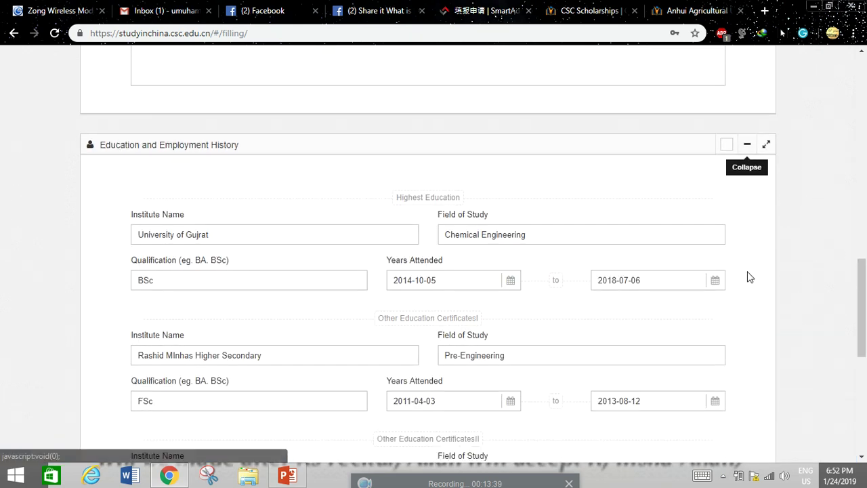
scroll(59, 274, down, 1)
scroll(59, 272, down, 1)
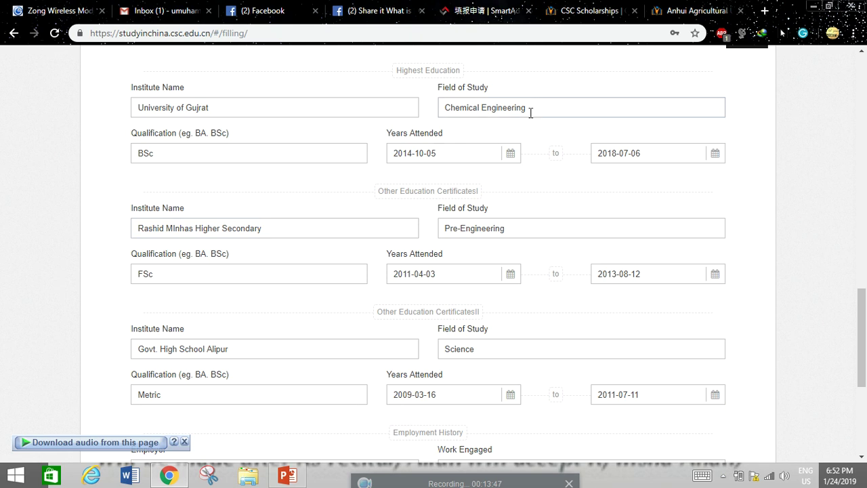
click(194, 150)
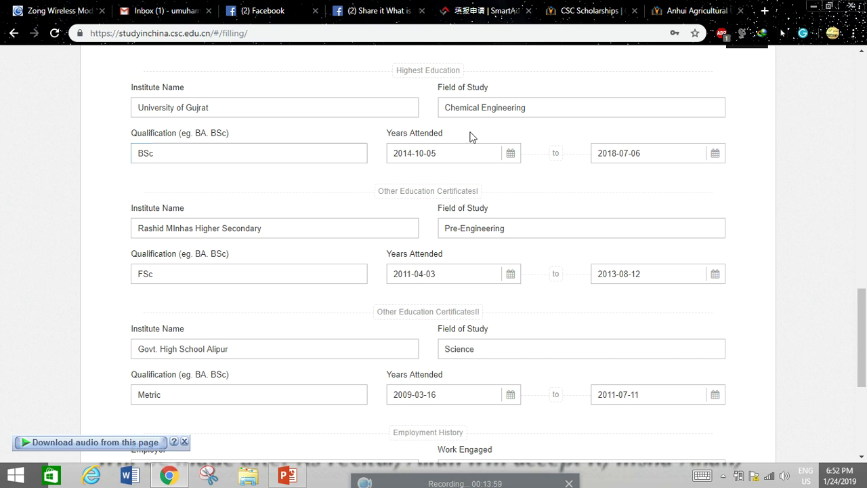
scroll(641, 181, down, 1)
scroll(623, 190, down, 1)
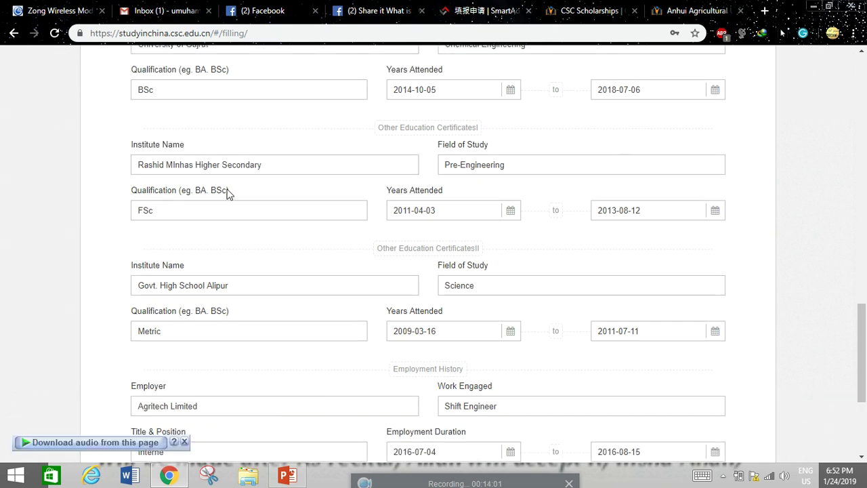
click(212, 170)
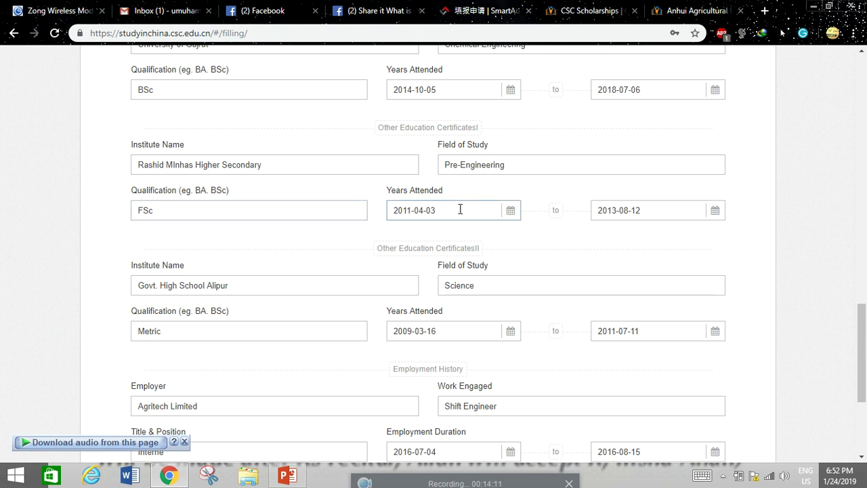
scroll(643, 231, down, 1)
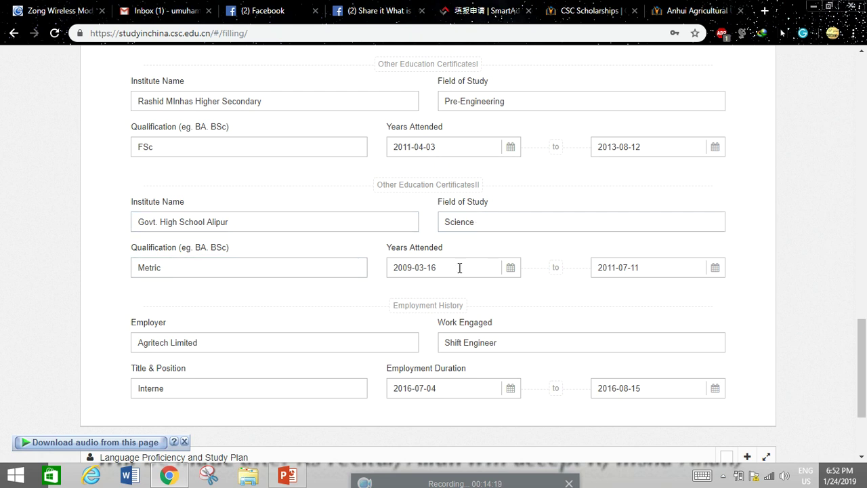
scroll(597, 264, down, 1)
scroll(302, 278, down, 1)
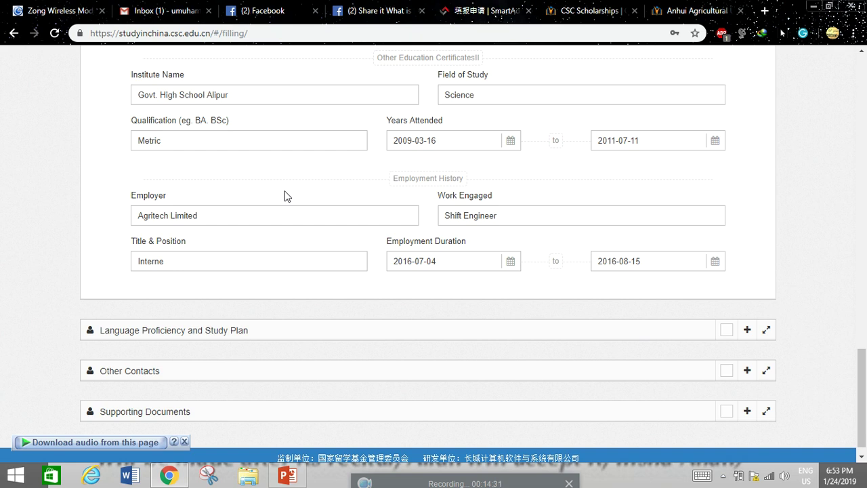
scroll(288, 196, down, 1)
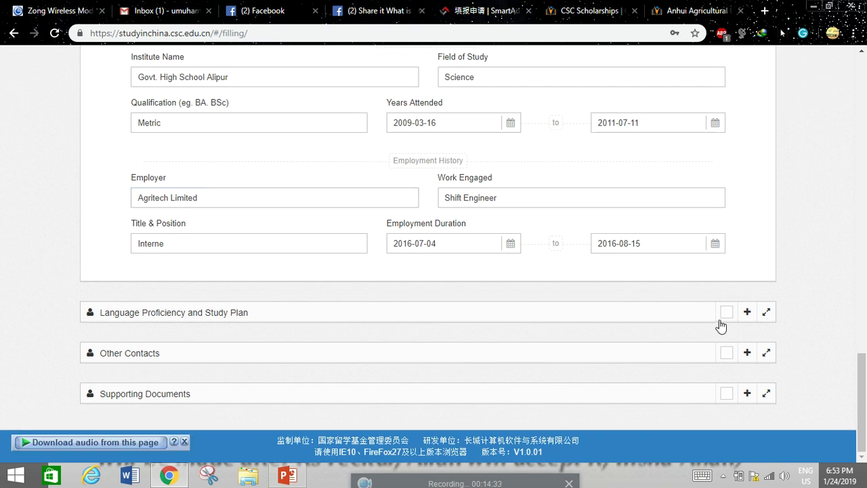
- Expand Language Proficiency and Study Plan and check the Chinese proficiency and HSK level entries
click(747, 312)
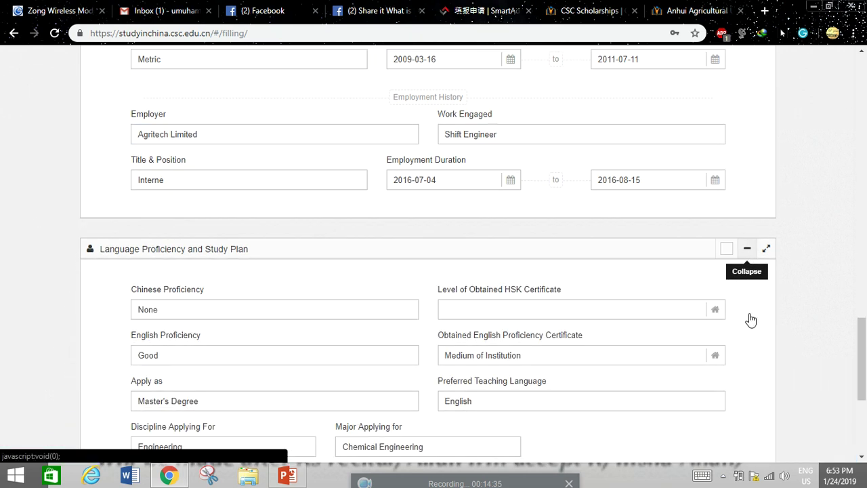
scroll(750, 319, down, 1)
scroll(750, 318, down, 1)
click(201, 186)
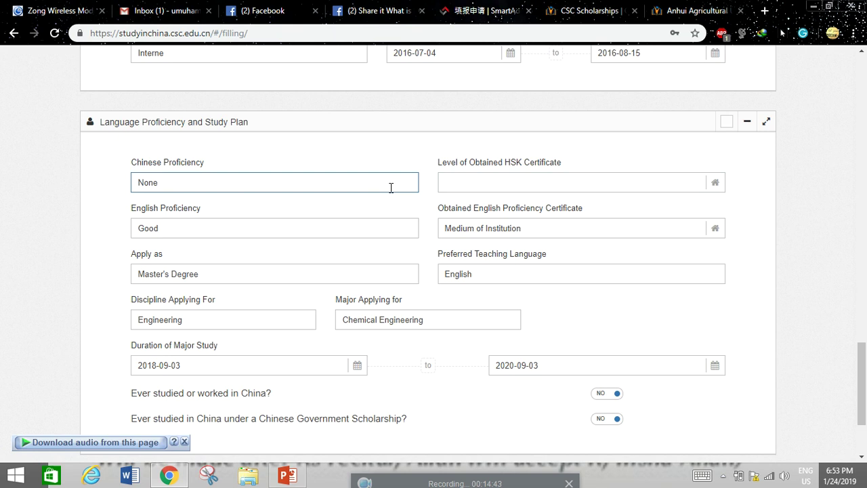
click(491, 185)
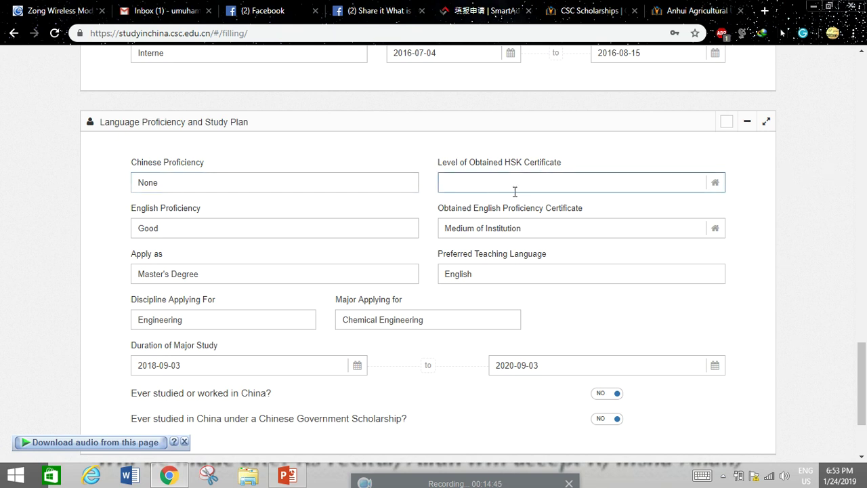
- Check the English proficiency and certificate entries, then expand the Other Contacts section
scroll(261, 254, down, 1)
click(161, 165)
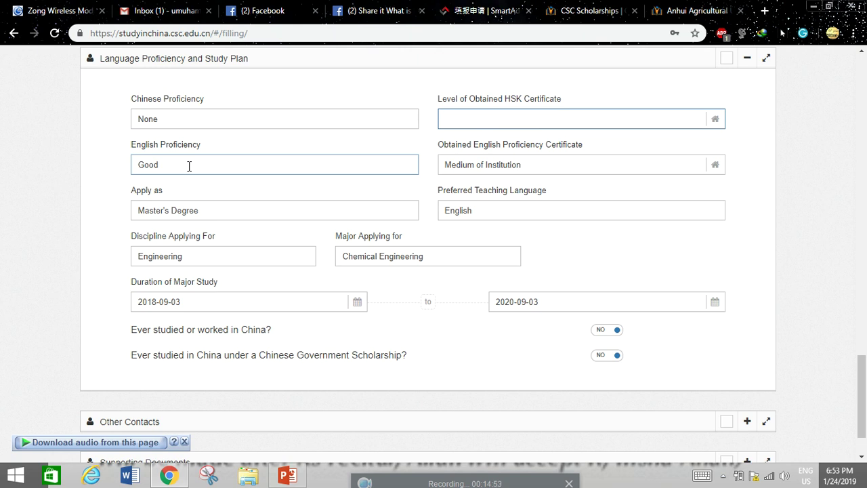
click(680, 165)
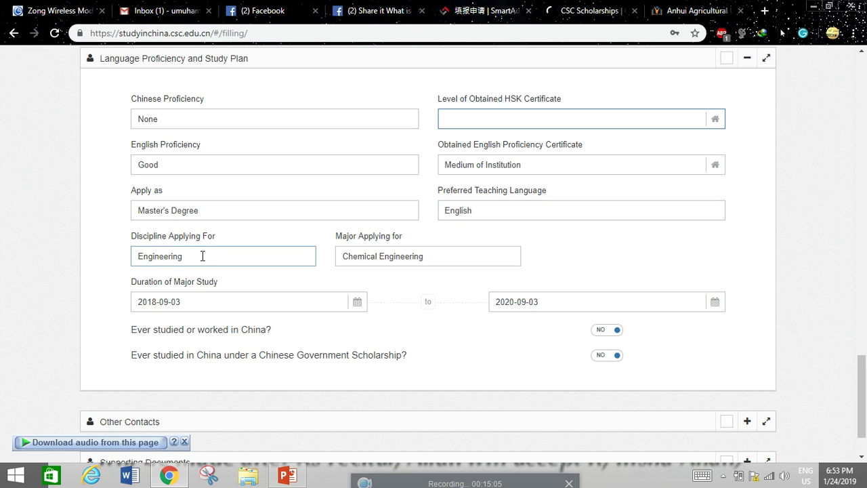
scroll(203, 255, down, 2)
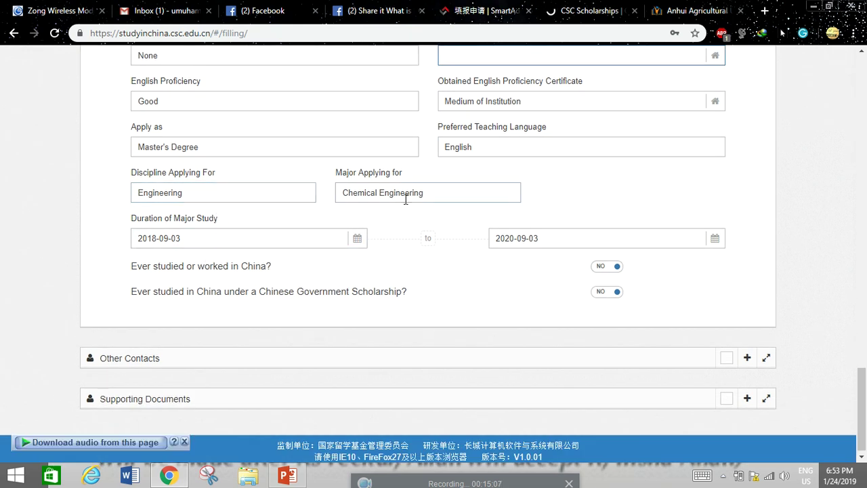
scroll(381, 221, down, 1)
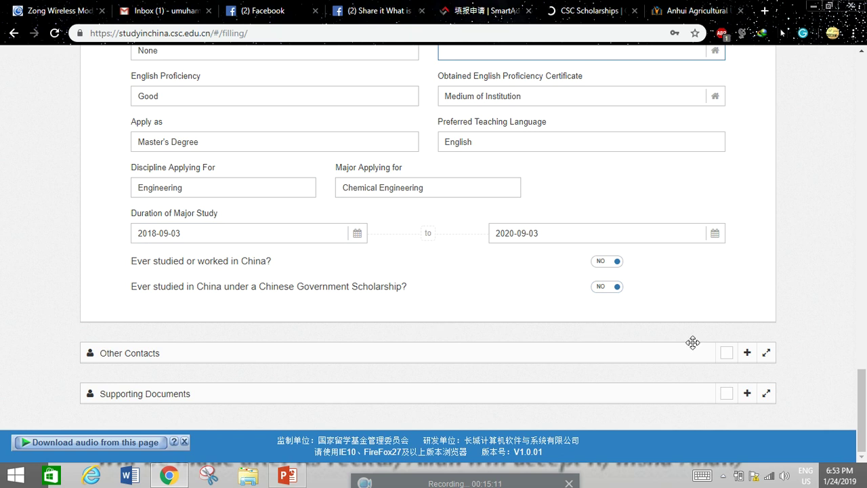
click(746, 353)
scroll(499, 290, down, 5)
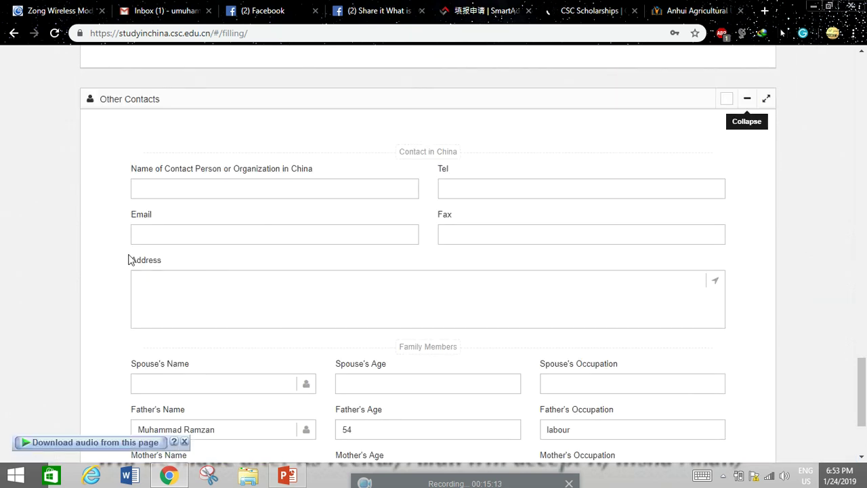
- Review the China contact address and the father's and mother's details, then expand Supporting Documents
scroll(230, 226, up, 1)
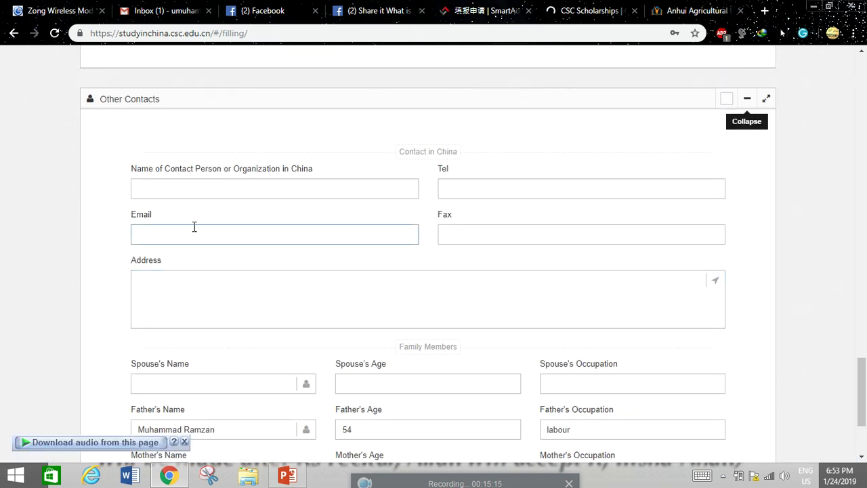
scroll(205, 217, down, 1)
click(209, 219)
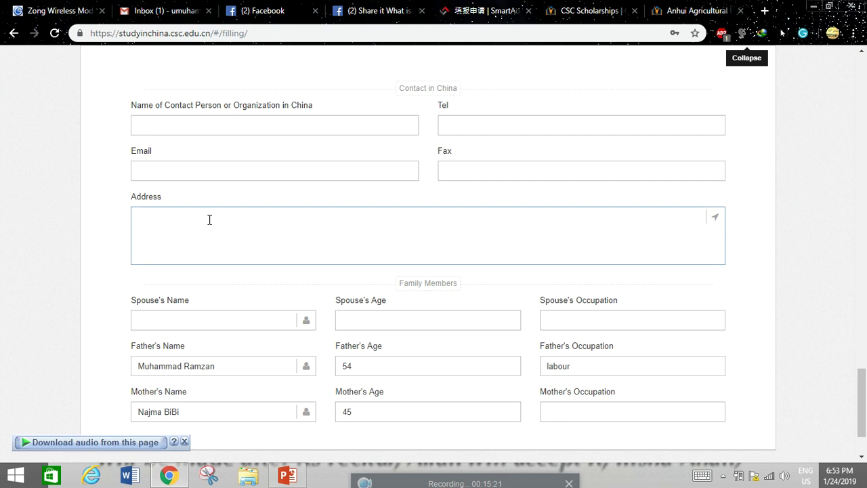
scroll(196, 237, down, 2)
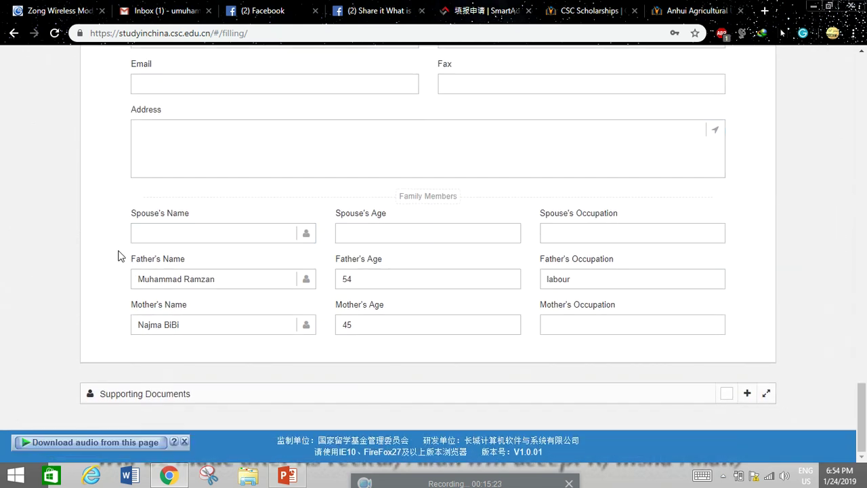
click(172, 278)
click(368, 283)
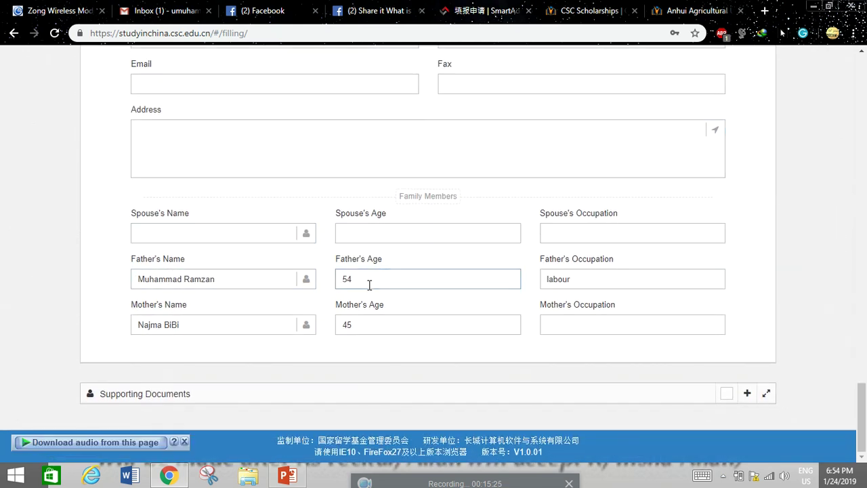
click(562, 271)
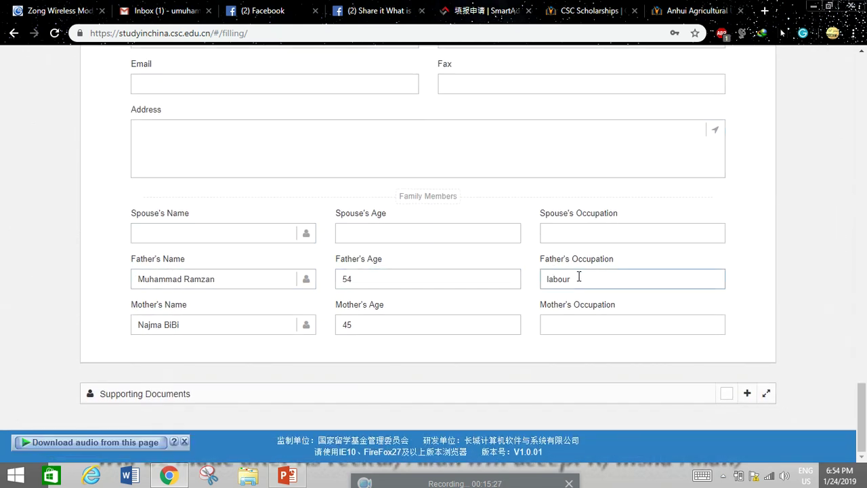
click(227, 317)
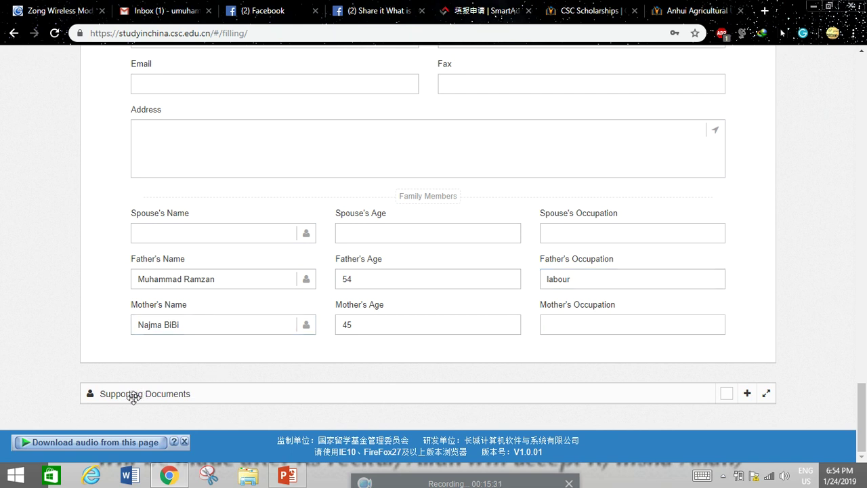
click(747, 393)
scroll(745, 396, down, 4)
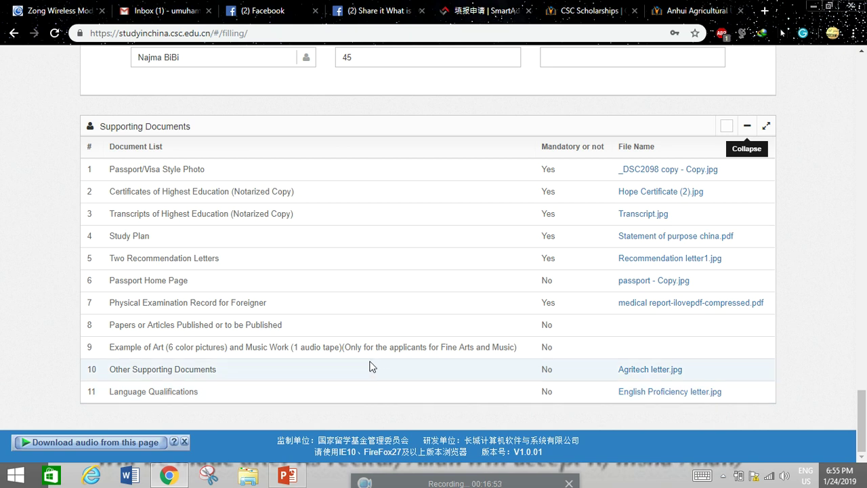
scroll(365, 392, up, 3)
- Scroll through the filled application (Category B, Agency No. 10610, Sichuan University) to check it
scroll(374, 365, up, 15)
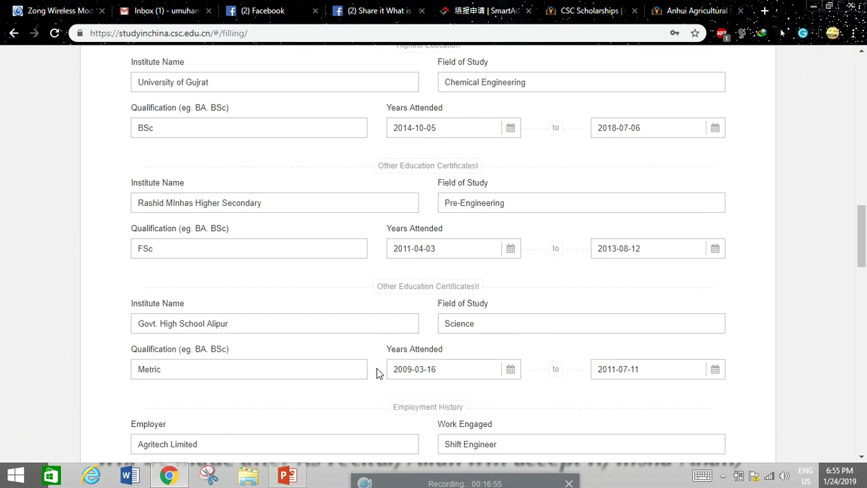
scroll(376, 371, up, 10)
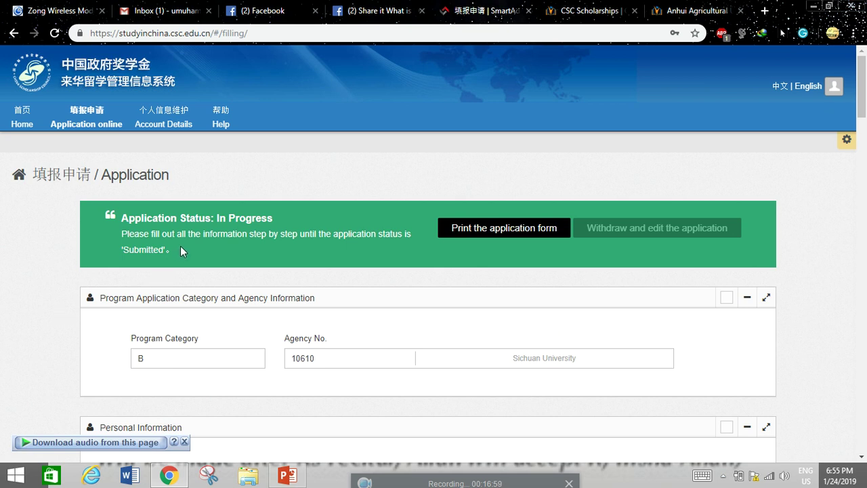
scroll(178, 247, down, 1)
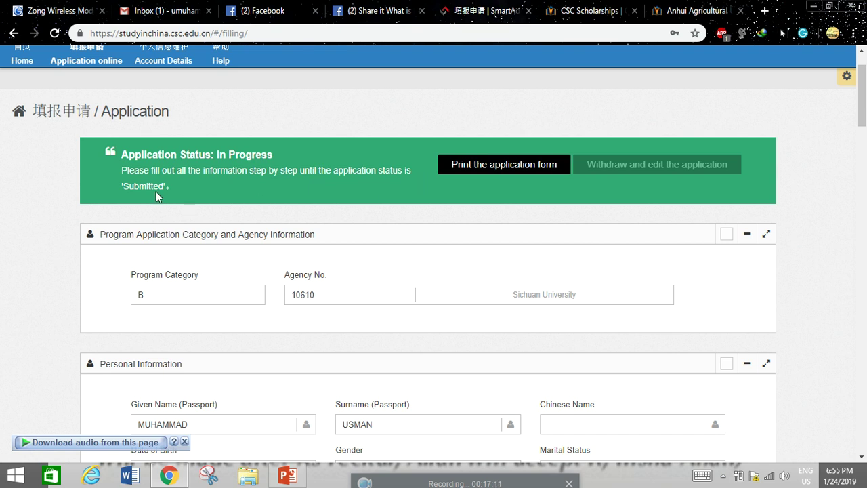
scroll(195, 179, up, 1)
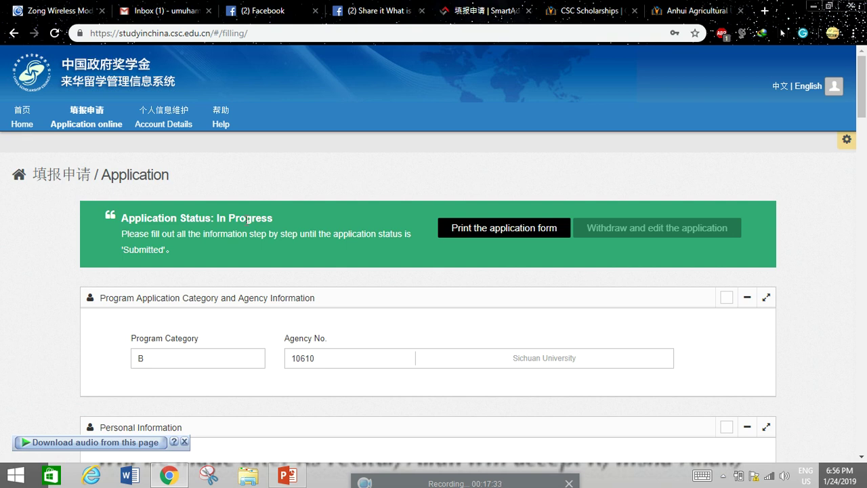
scroll(341, 230, down, 15)
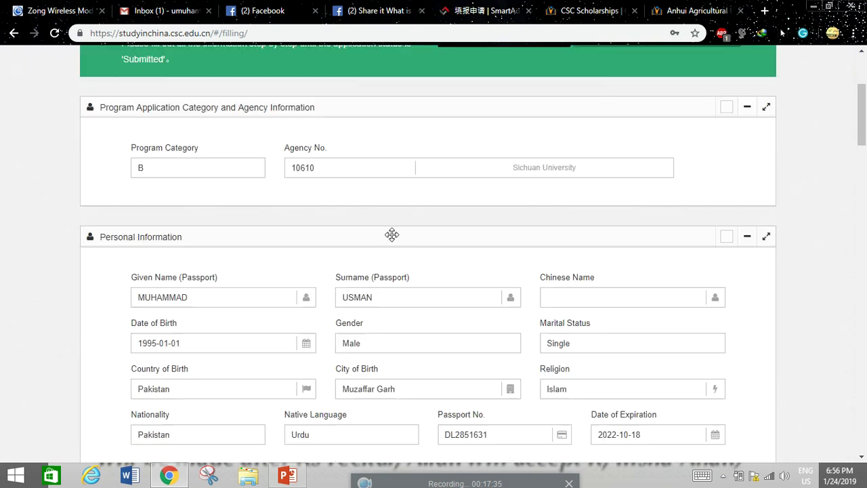
scroll(399, 242, down, 18)
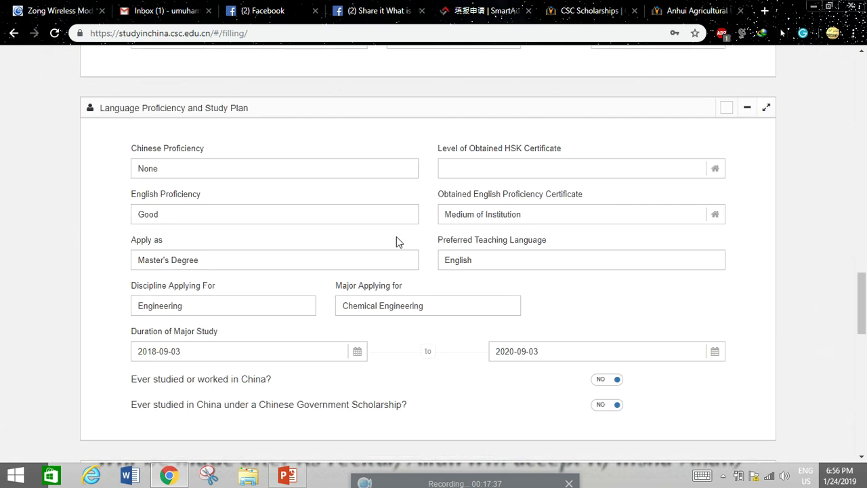
scroll(396, 241, up, 7)
scroll(397, 239, up, 20)
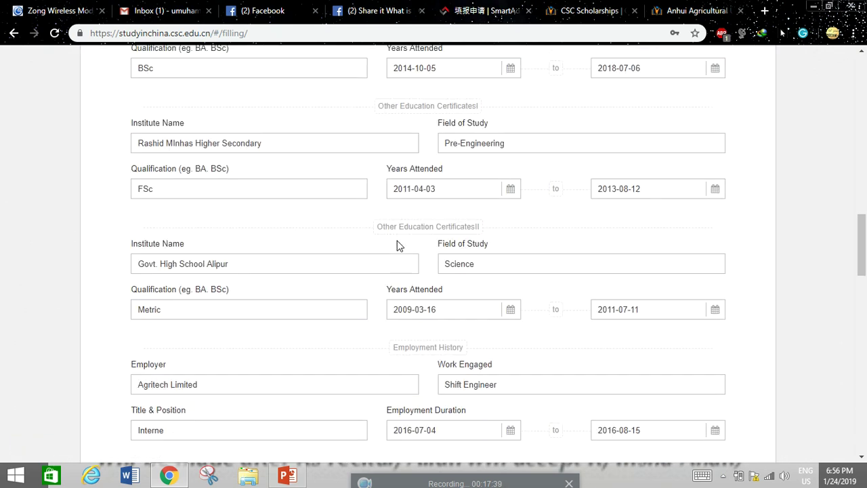
- Request the printable application form from the top of the Application page
click(491, 232)
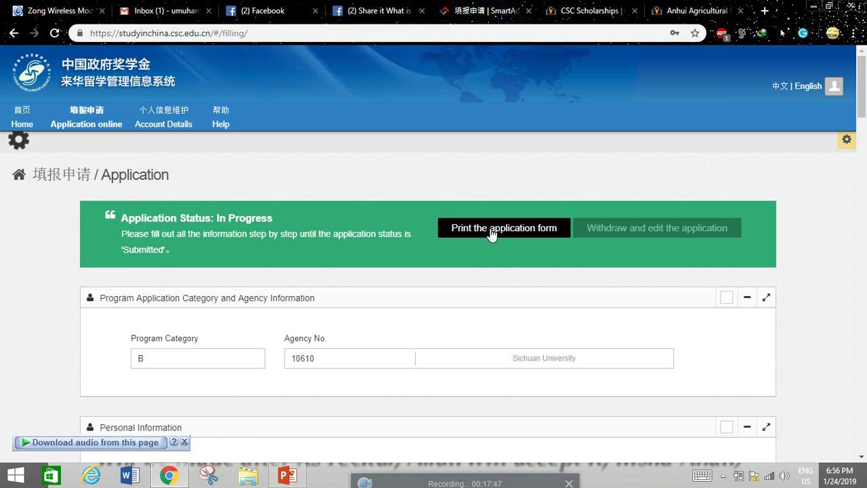
scroll(491, 232, down, 8)
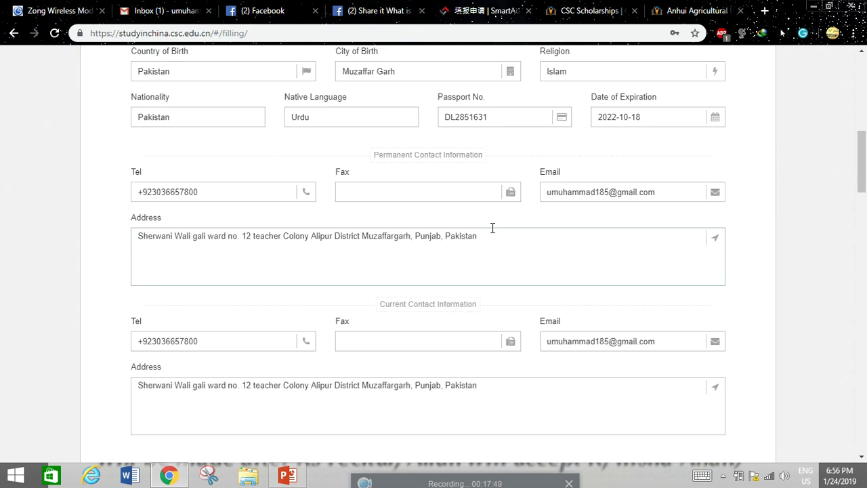
scroll(493, 232, up, 8)
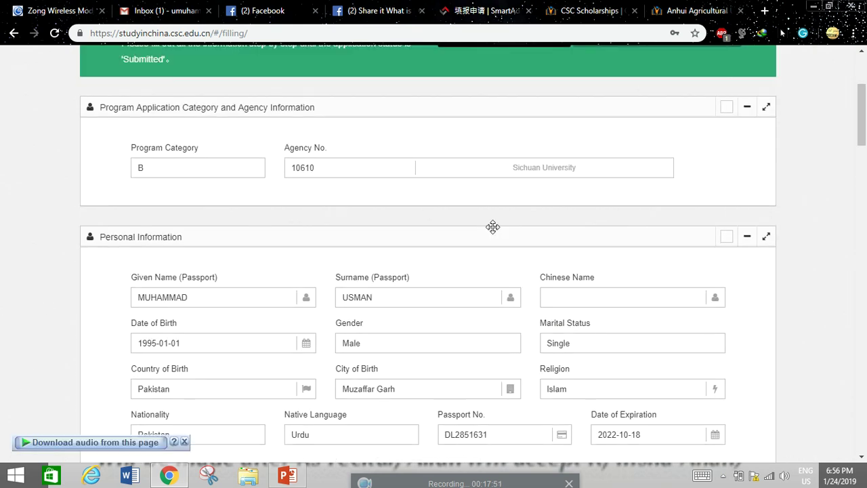
scroll(493, 227, up, 1)
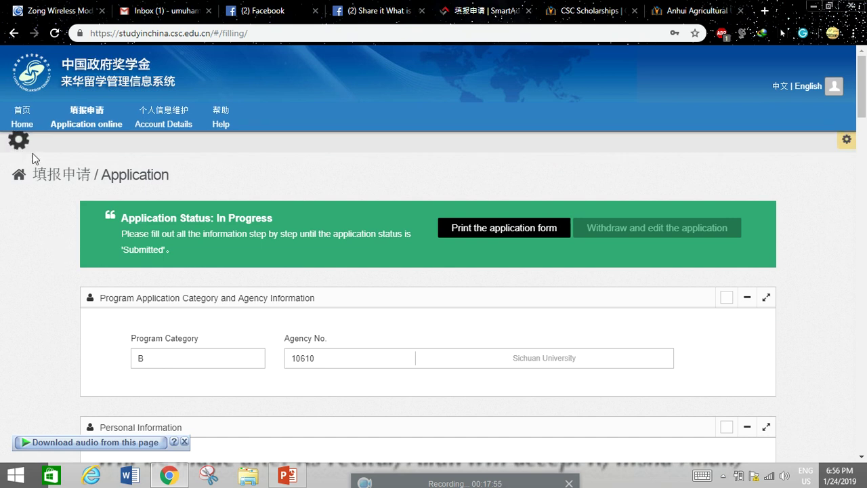
- Download the 92.556 KB application form PDF with Internet Download Manager and open it in Foxit Reader
click(504, 228)
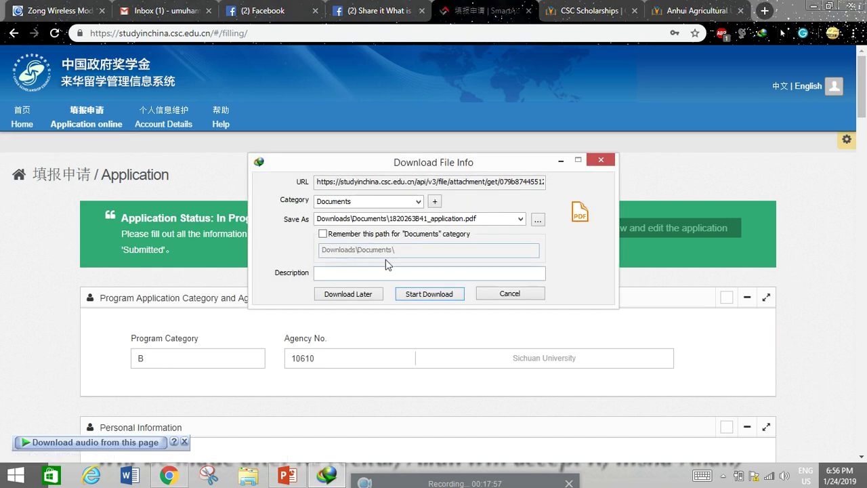
click(422, 298)
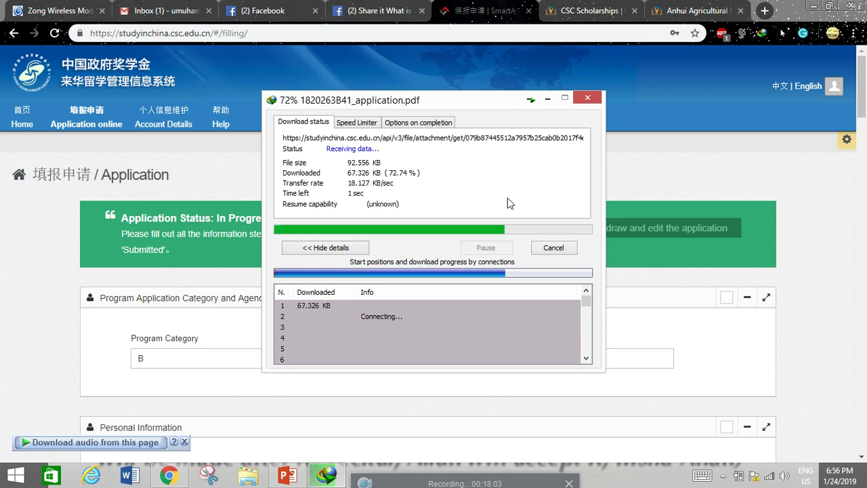
click(338, 283)
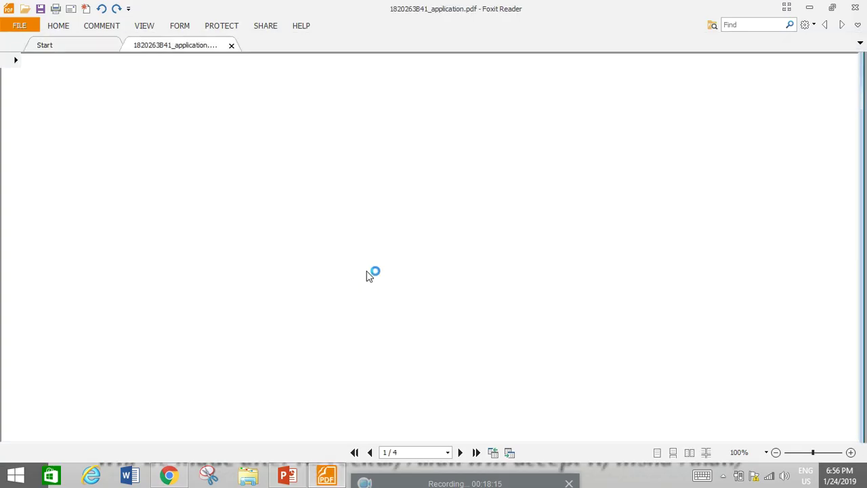
- Scroll through the four-page application form PDF in Foxit Reader down to page 3
scroll(371, 271, down, 1)
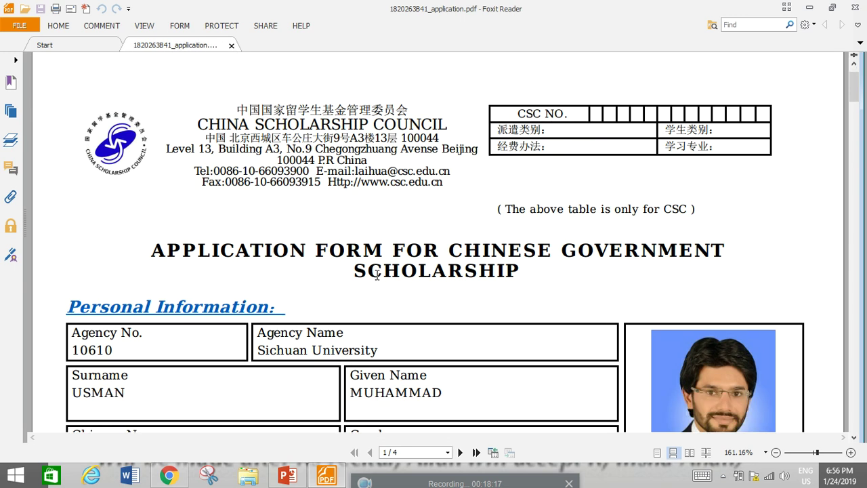
scroll(378, 274, down, 1)
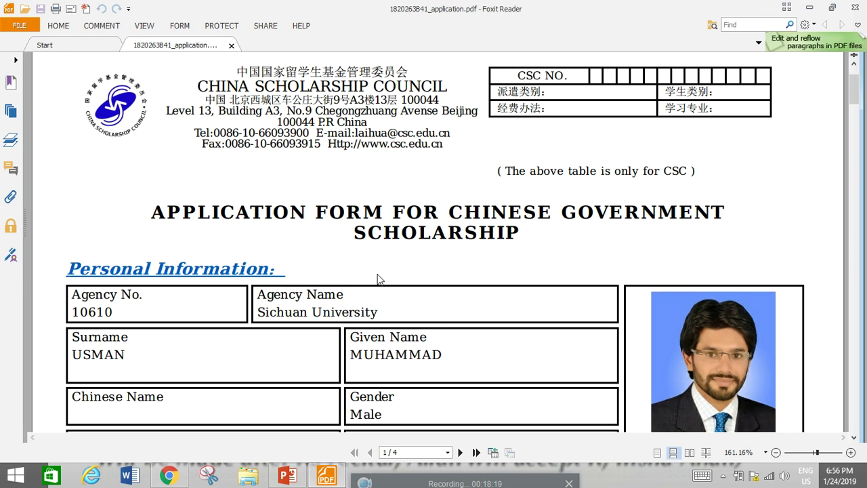
scroll(378, 279, down, 7)
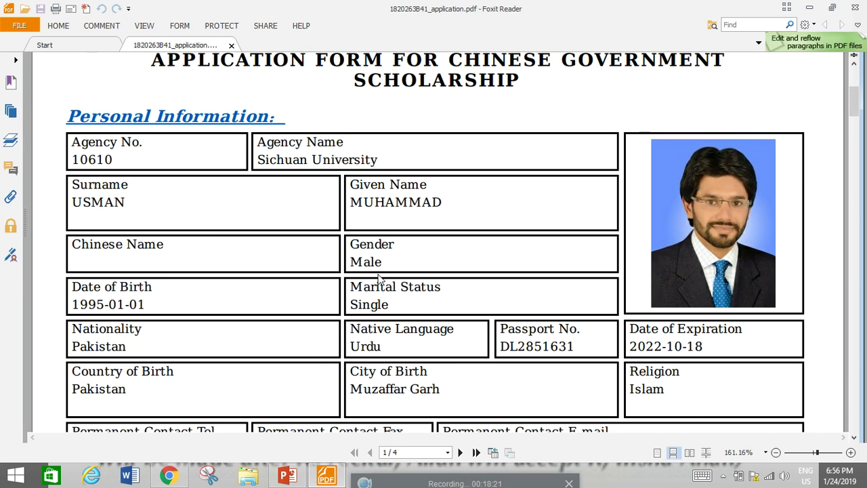
scroll(378, 279, down, 15)
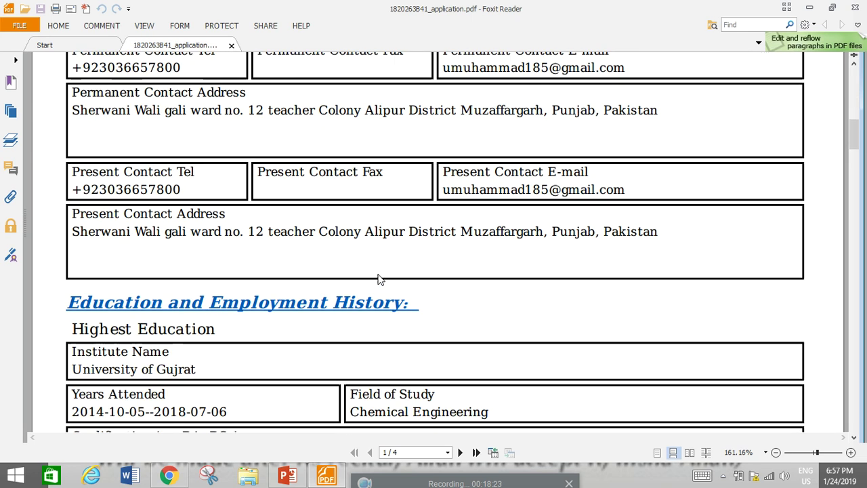
scroll(380, 280, down, 7)
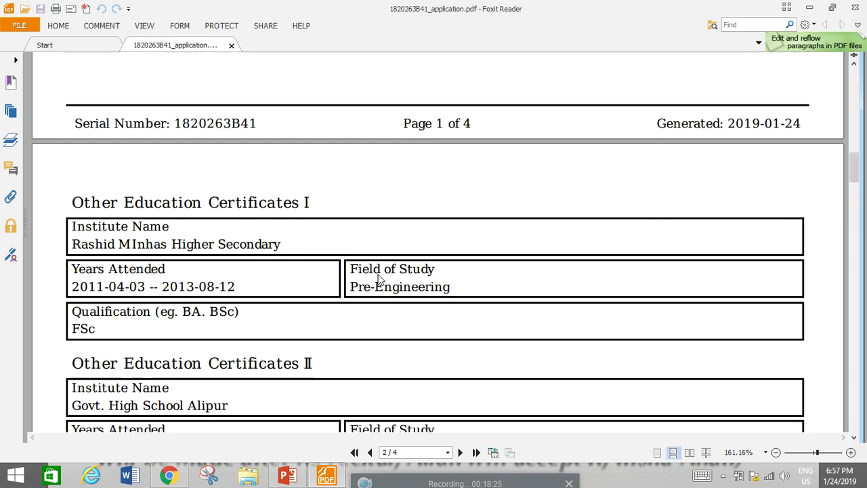
scroll(380, 280, down, 1)
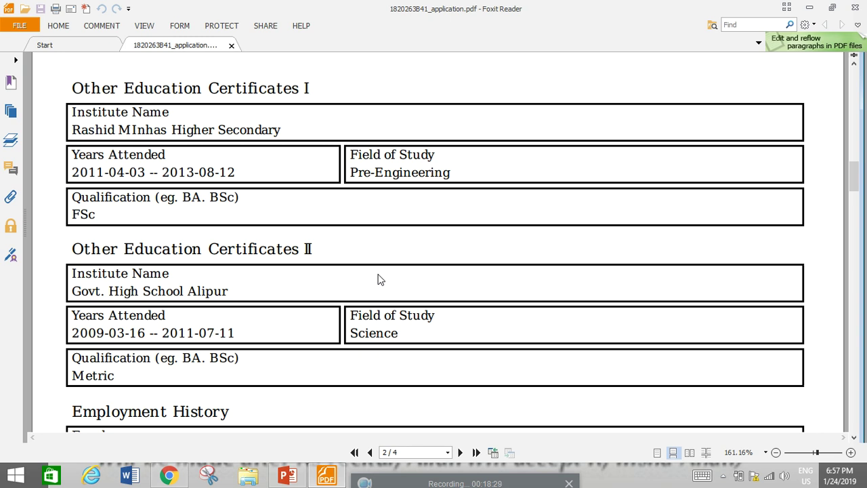
scroll(380, 279, down, 13)
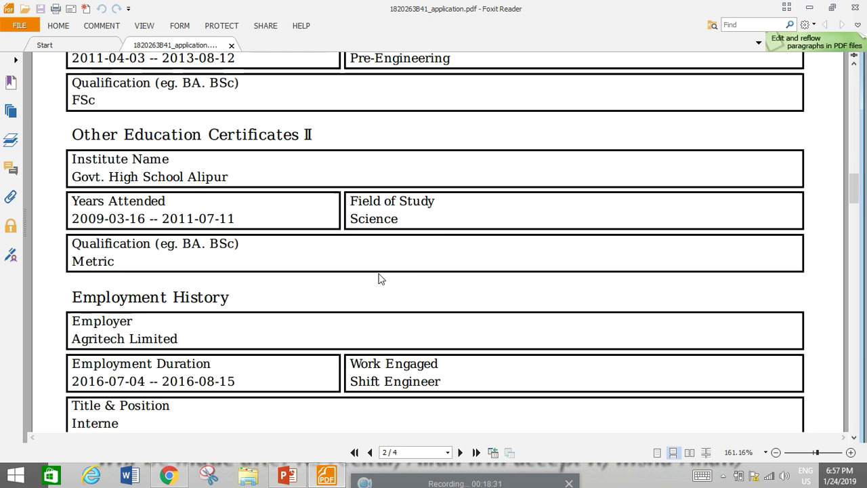
scroll(380, 279, down, 9)
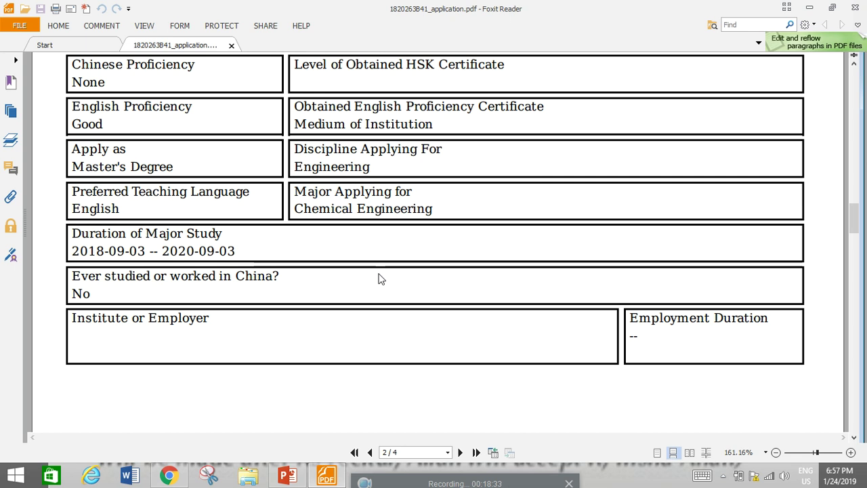
scroll(380, 280, down, 10)
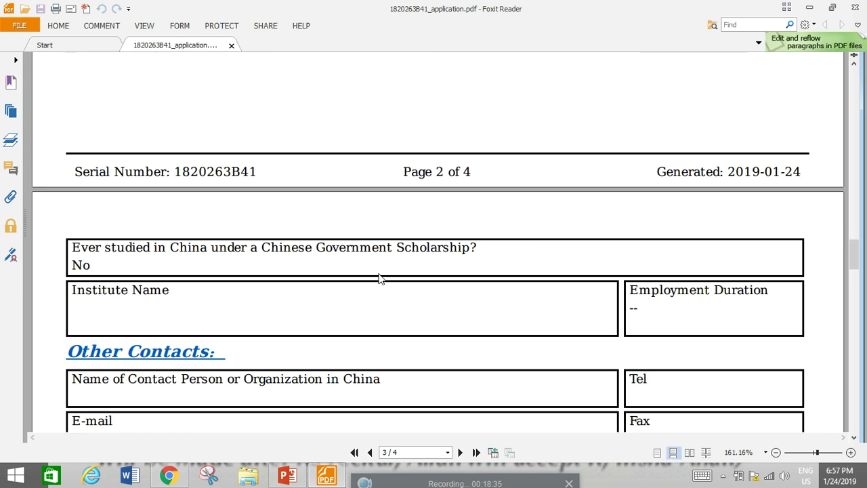
- Close the application form PDF and minimize Chrome and PowerPoint to reveal the Windows desktop
click(856, 9)
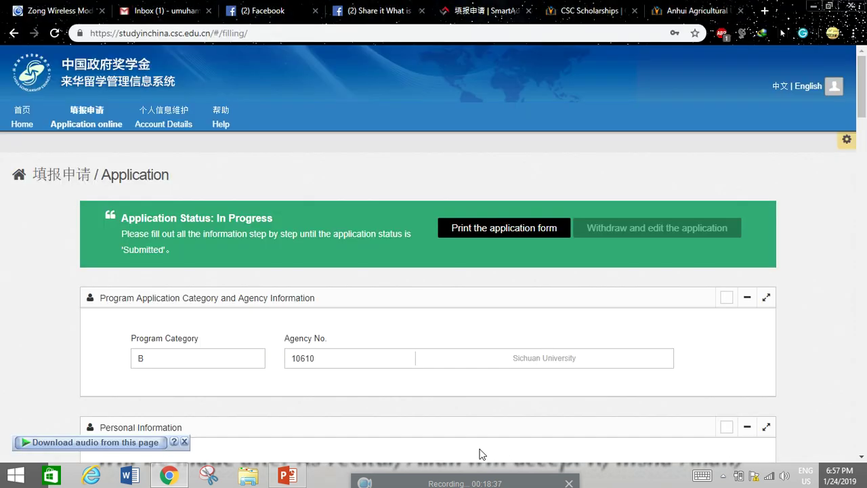
click(814, 6)
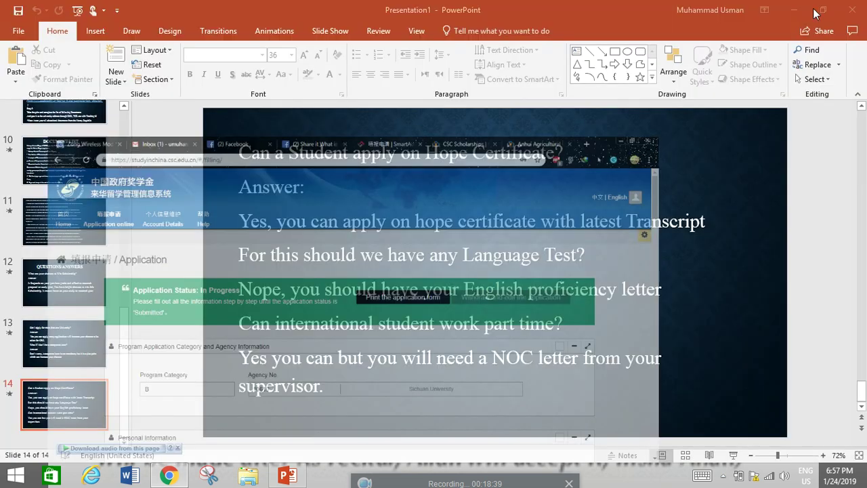
click(799, 8)
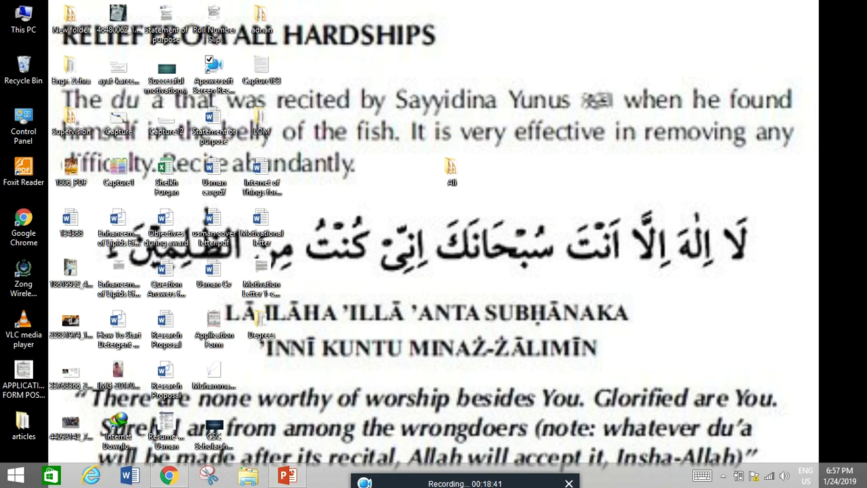
drag(515, 483, 538, 251)
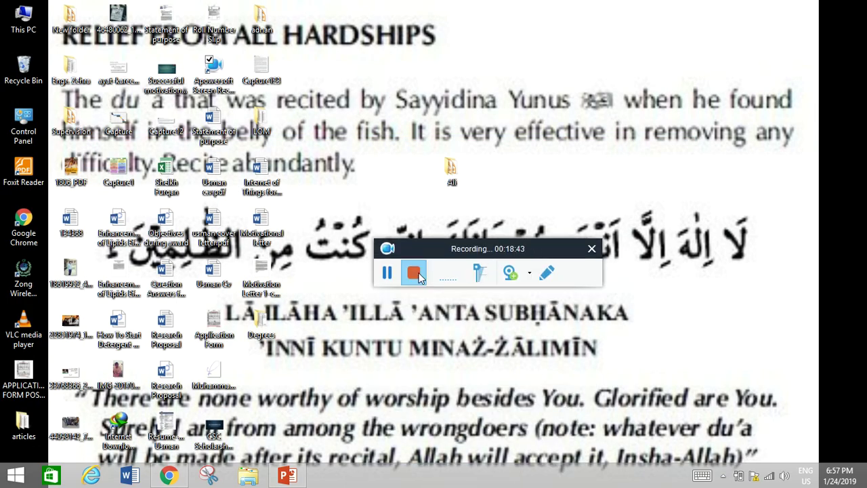